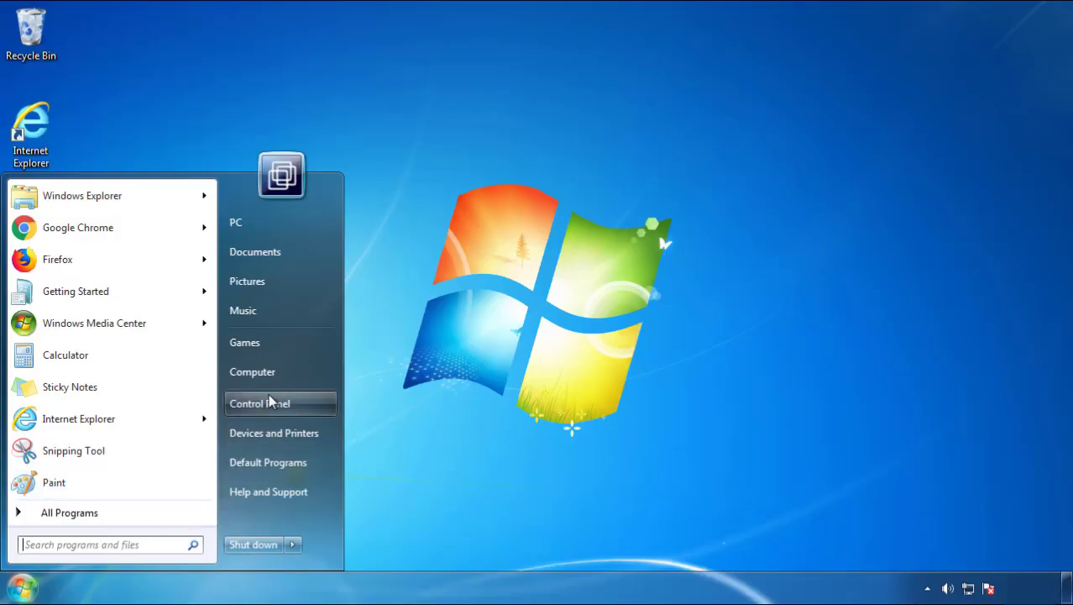
# Uninstall SearchMine 2.00, found by sorting Programs and Features newest-installed first.
pyautogui.click(269, 397)
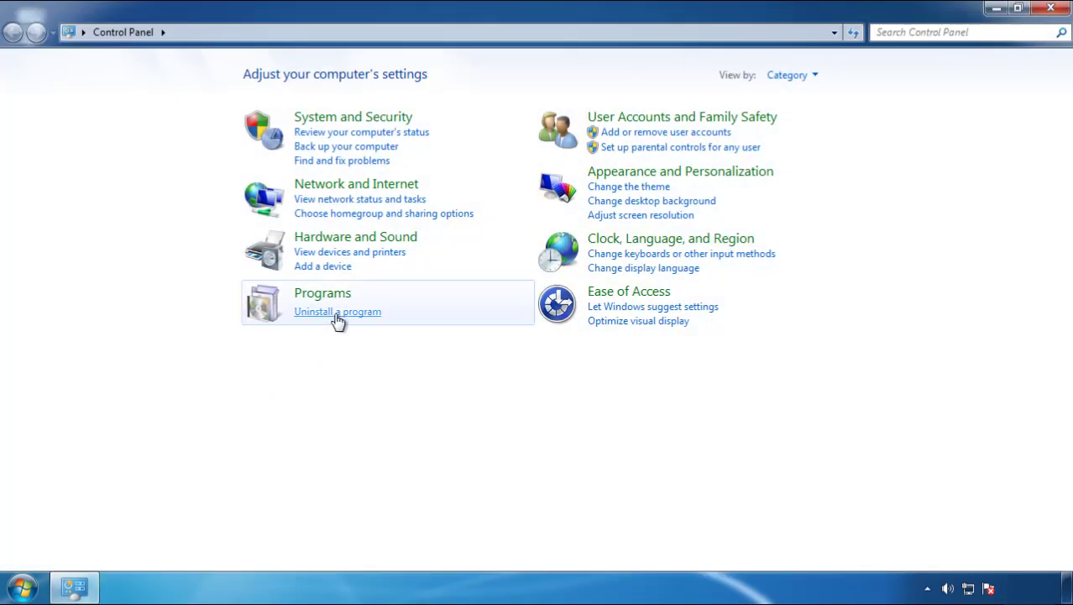
pyautogui.click(336, 315)
pyautogui.click(632, 160)
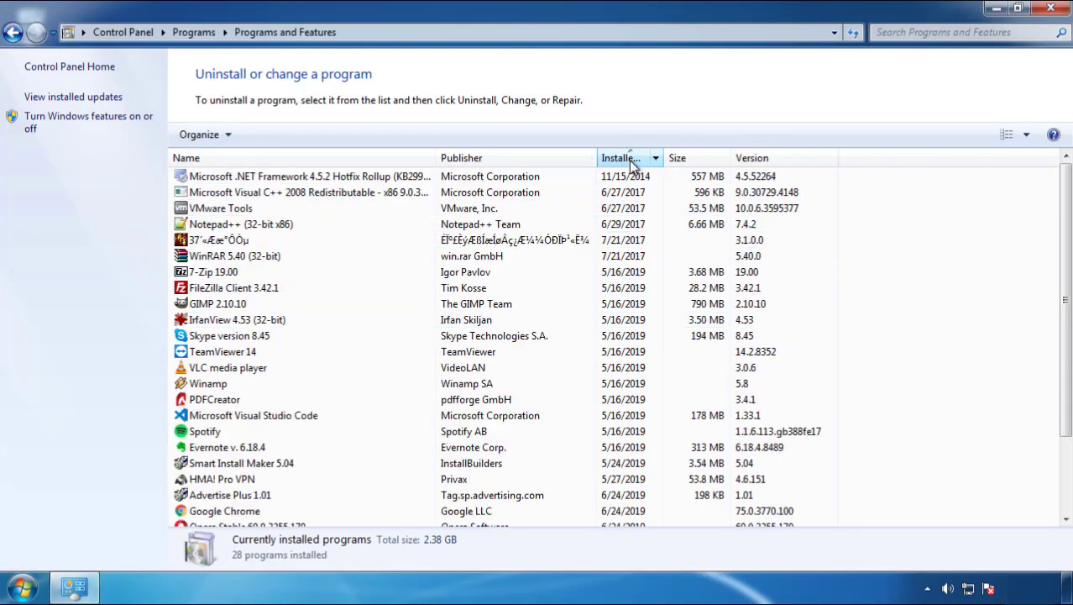
pyautogui.click(628, 160)
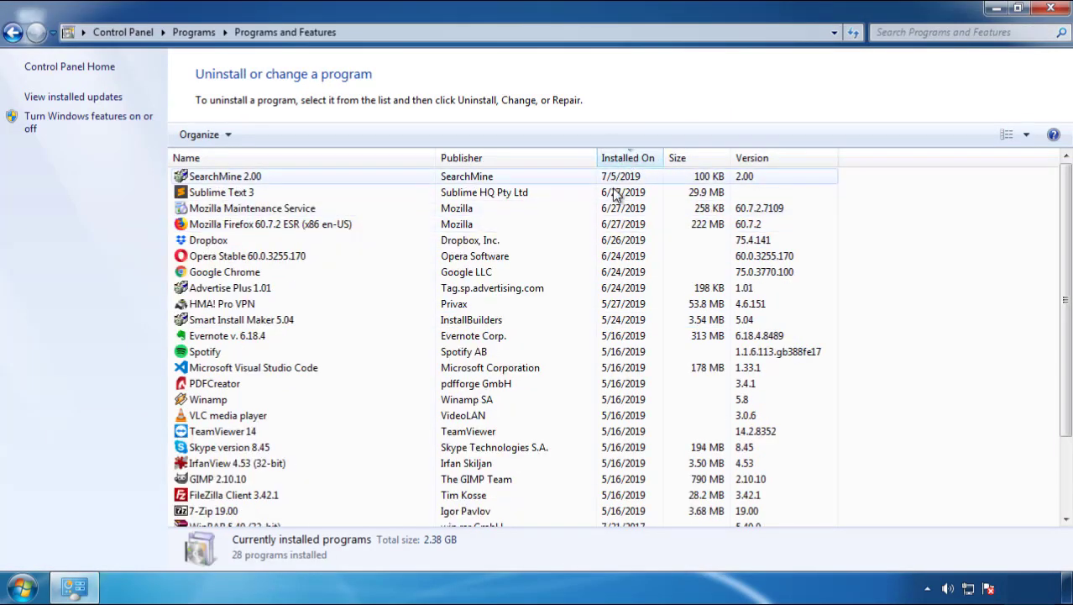
pyautogui.click(225, 176)
pyautogui.click(267, 135)
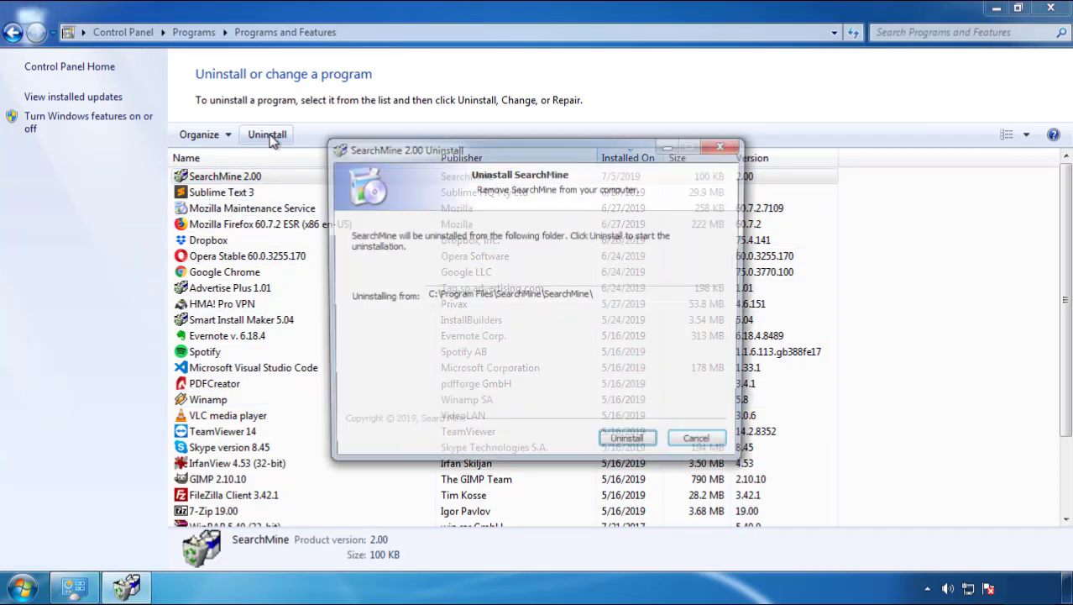
pyautogui.click(629, 445)
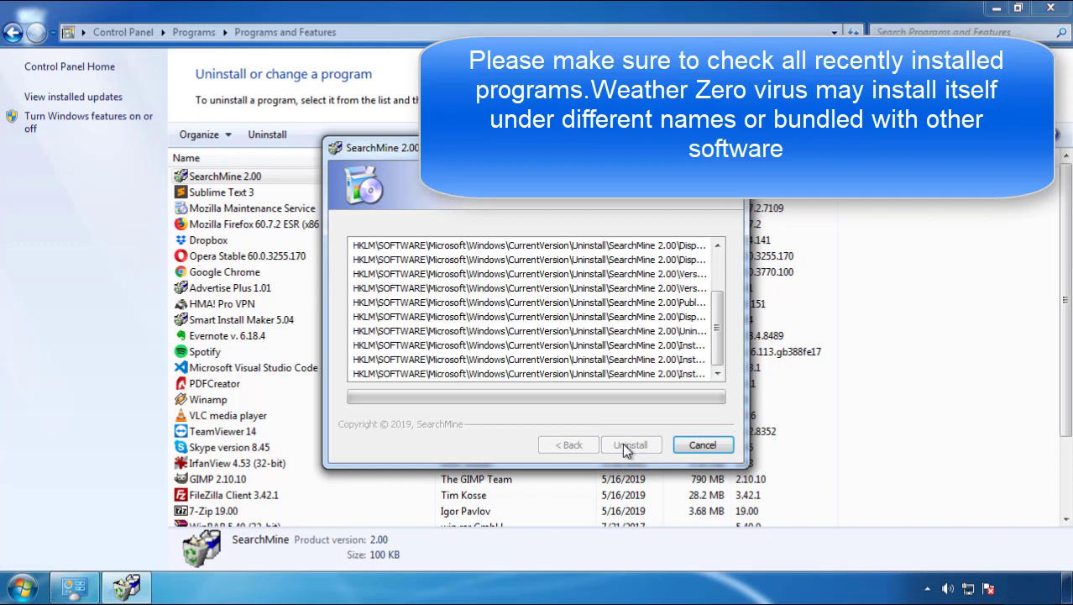
pyautogui.click(623, 445)
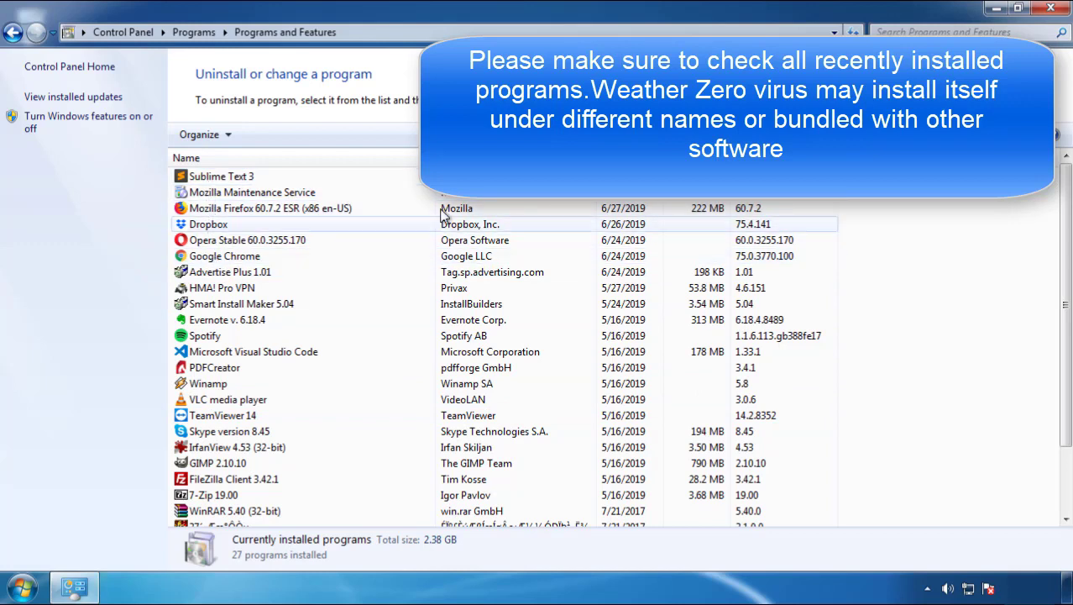
# Close Programs and Features and restart the computer from the Start menu.
pyautogui.click(1052, 10)
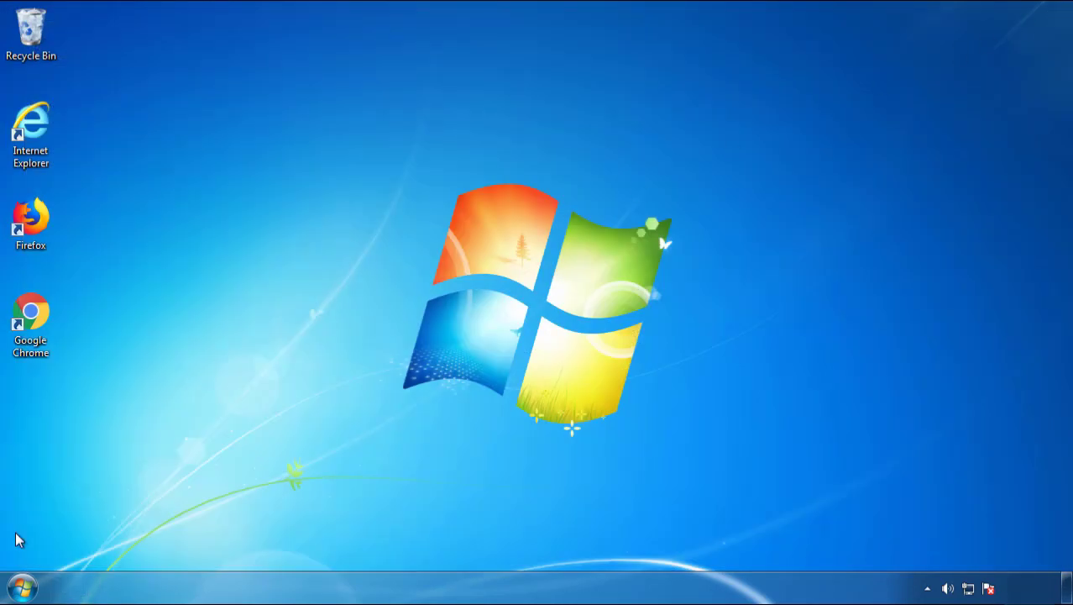
pyautogui.click(21, 588)
pyautogui.click(293, 544)
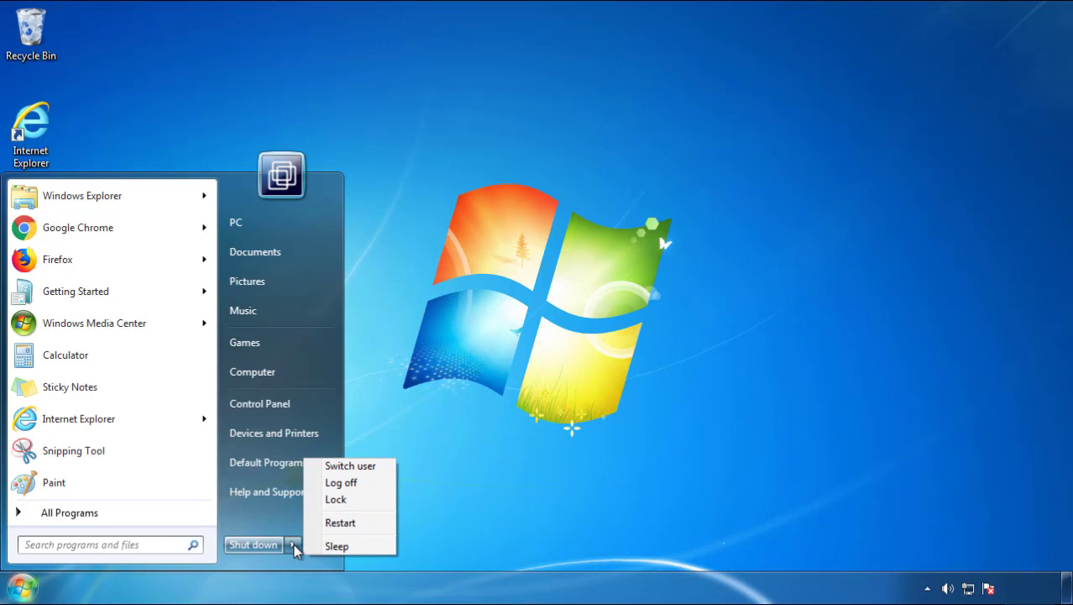
pyautogui.click(558, 479)
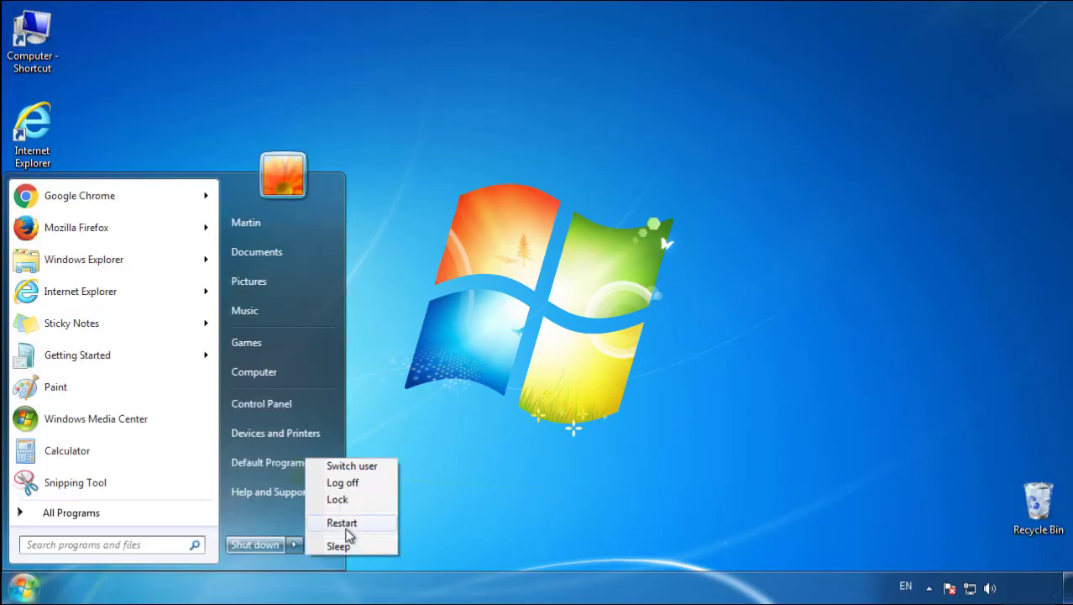
pyautogui.click(344, 526)
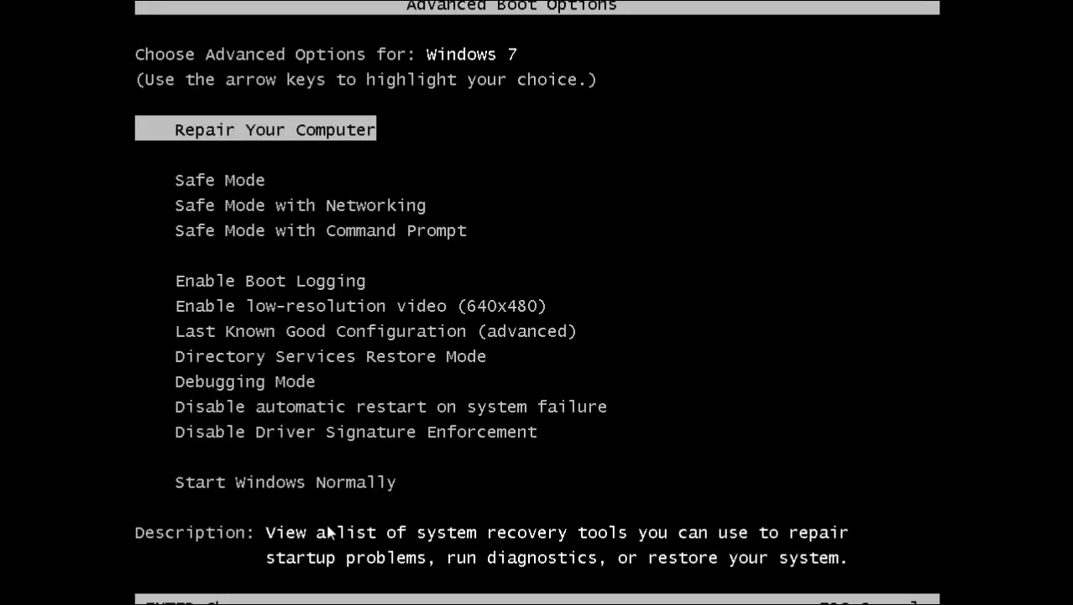
# Boot into Safe Mode, launch Firefox declining default-browser status, and show its menu bar.
pyautogui.press('Down')
pyautogui.press('Return')
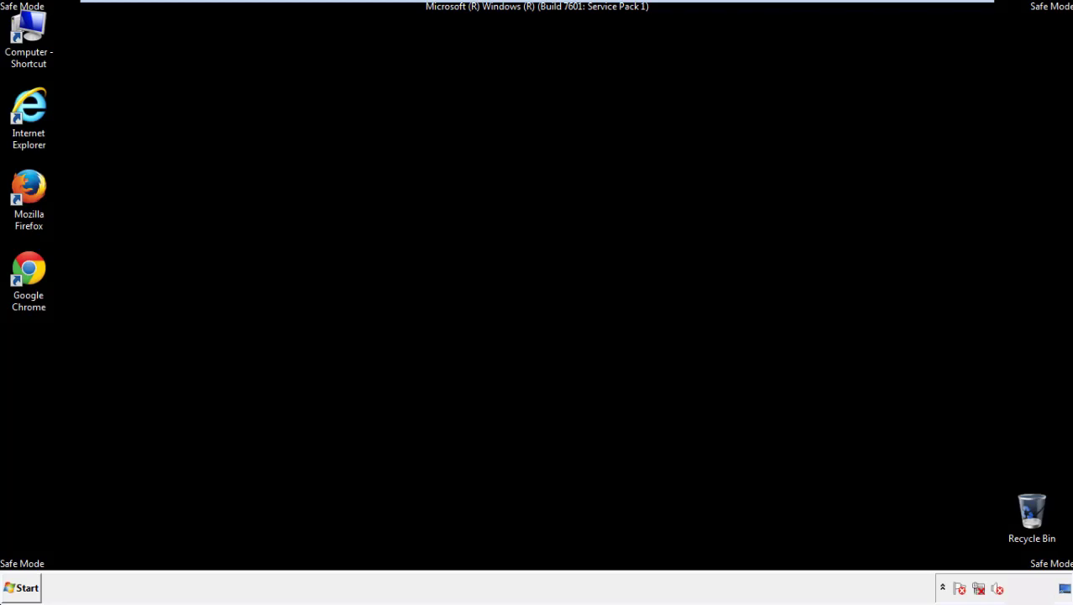
pyautogui.doubleClick(39, 196)
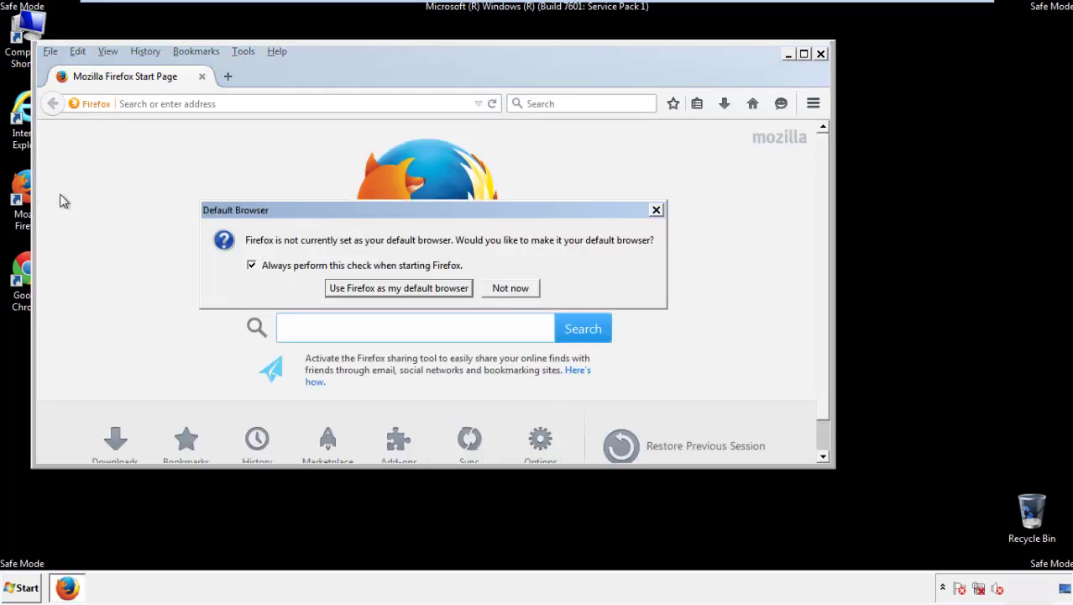
pyautogui.click(512, 288)
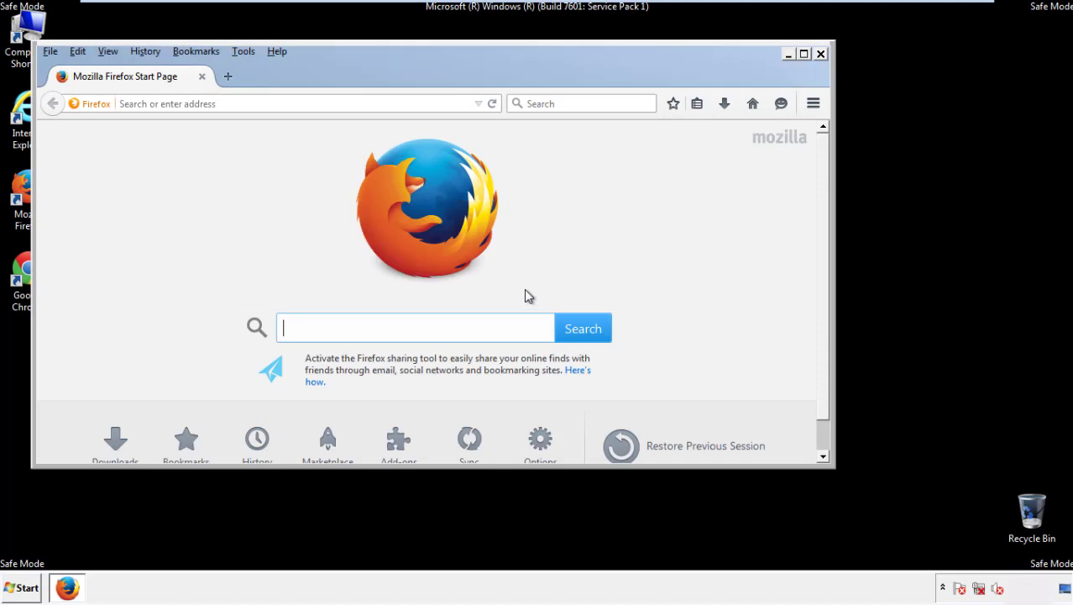
pyautogui.rightClick(327, 73)
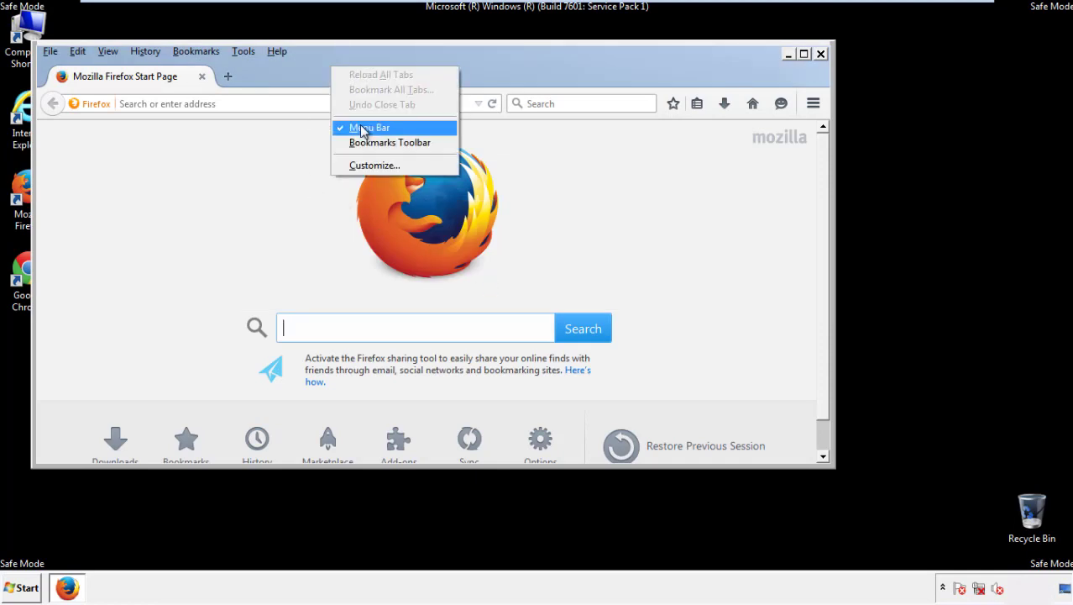
pyautogui.click(359, 125)
pyautogui.rightClick(340, 72)
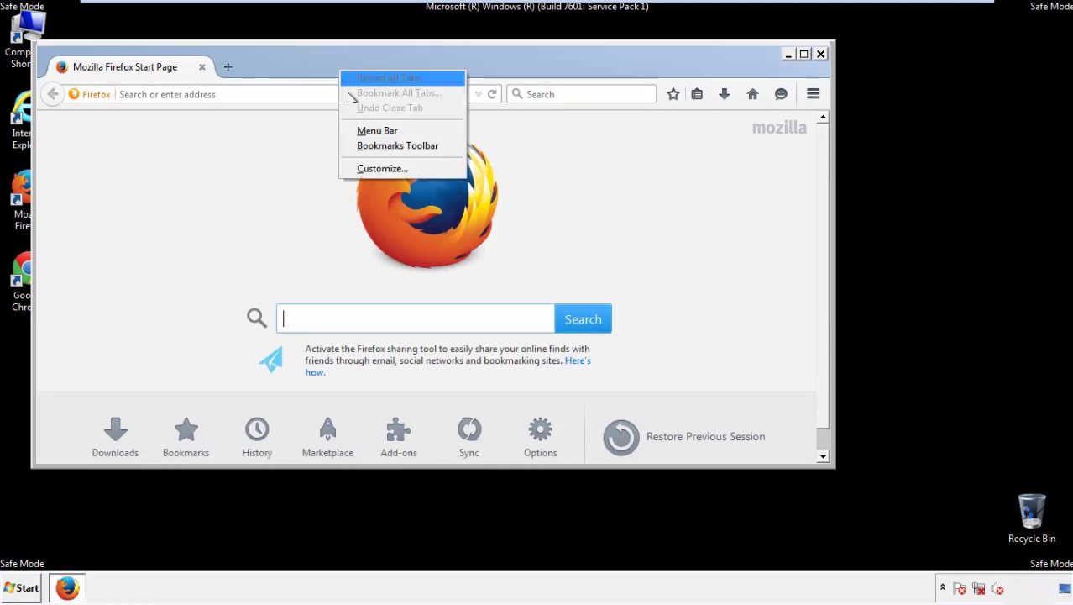
pyautogui.click(361, 133)
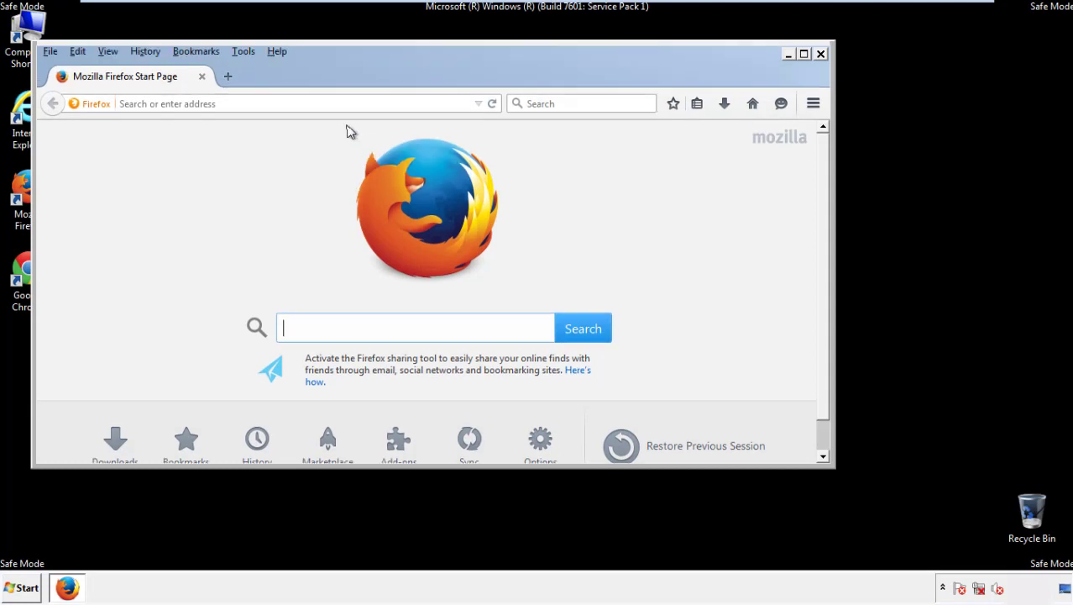
# Set Firefox's Clear Recent History to Everything with all data types, including Site Preferences, ticked.
pyautogui.click(152, 54)
pyautogui.click(161, 84)
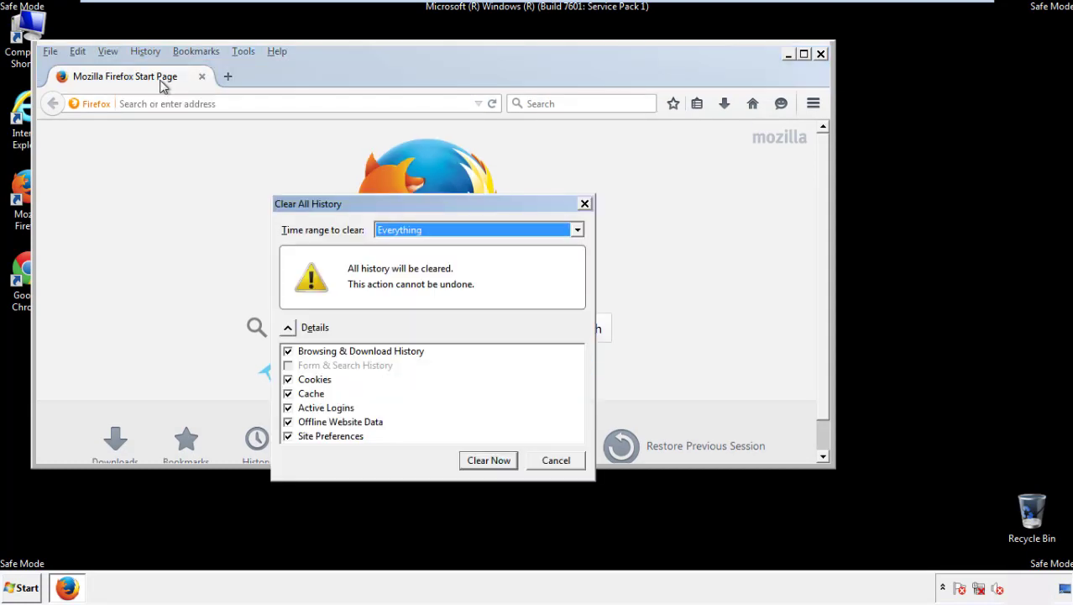
pyautogui.click(398, 234)
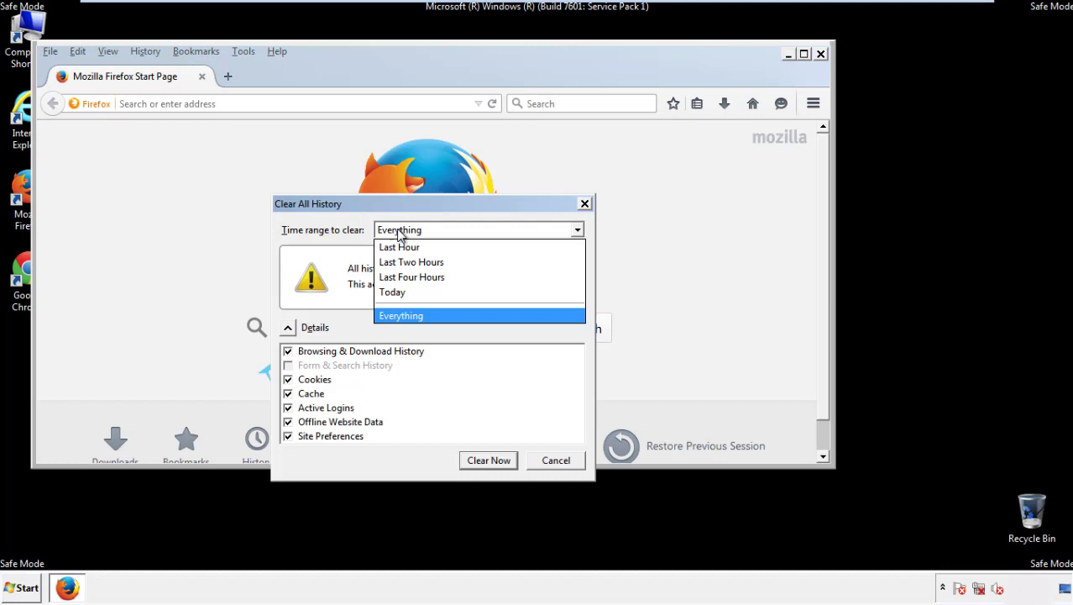
pyautogui.click(403, 315)
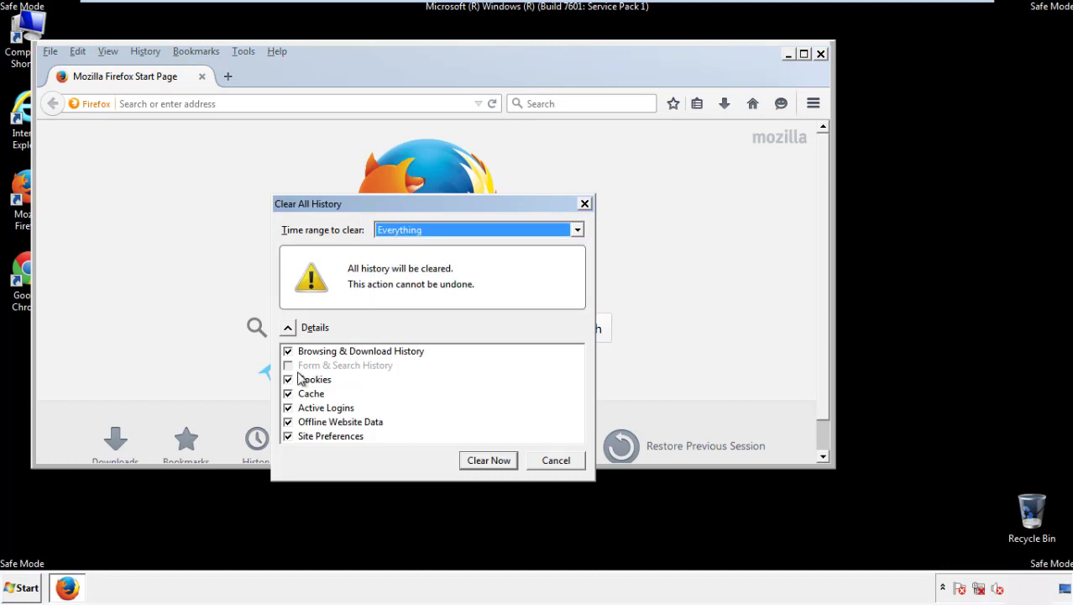
pyautogui.click(288, 422)
pyautogui.click(287, 422)
pyautogui.click(288, 437)
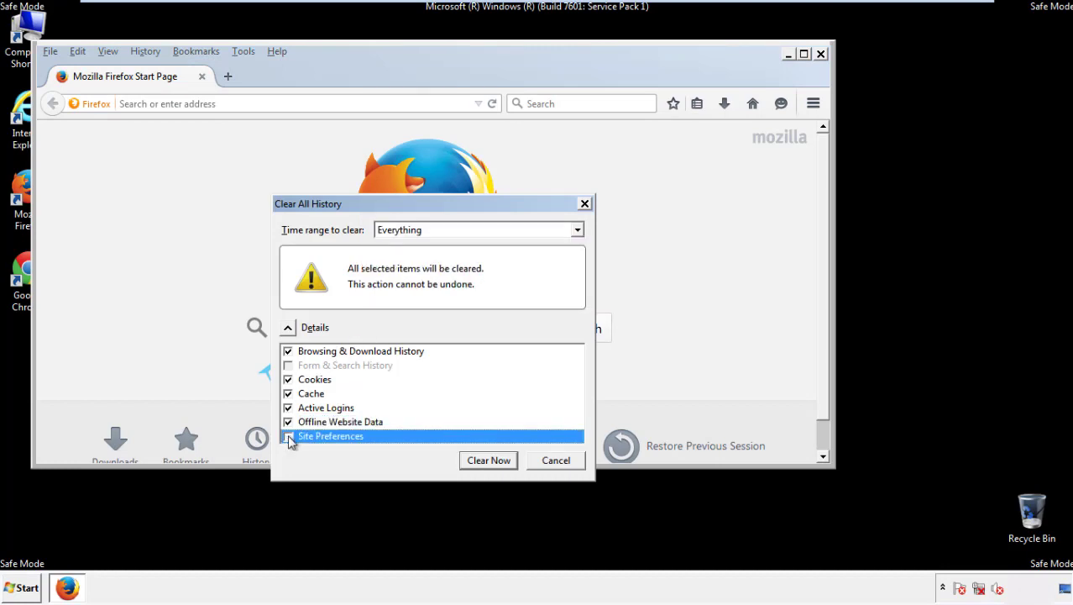
pyautogui.click(288, 436)
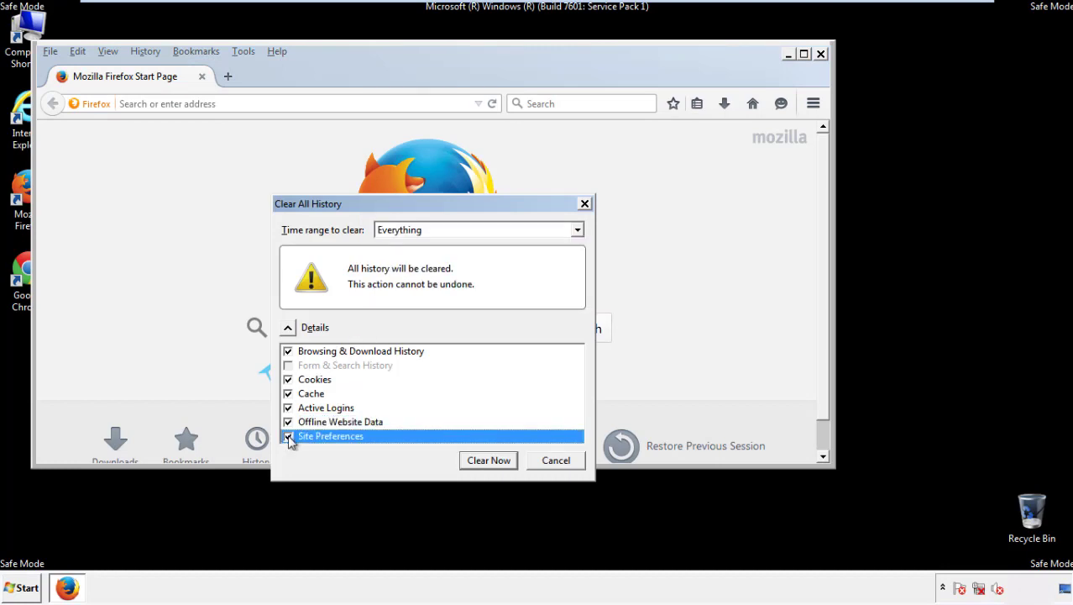
# Clear Firefox's history, then refresh Firefox to defaults from Troubleshooting Information.
pyautogui.click(487, 460)
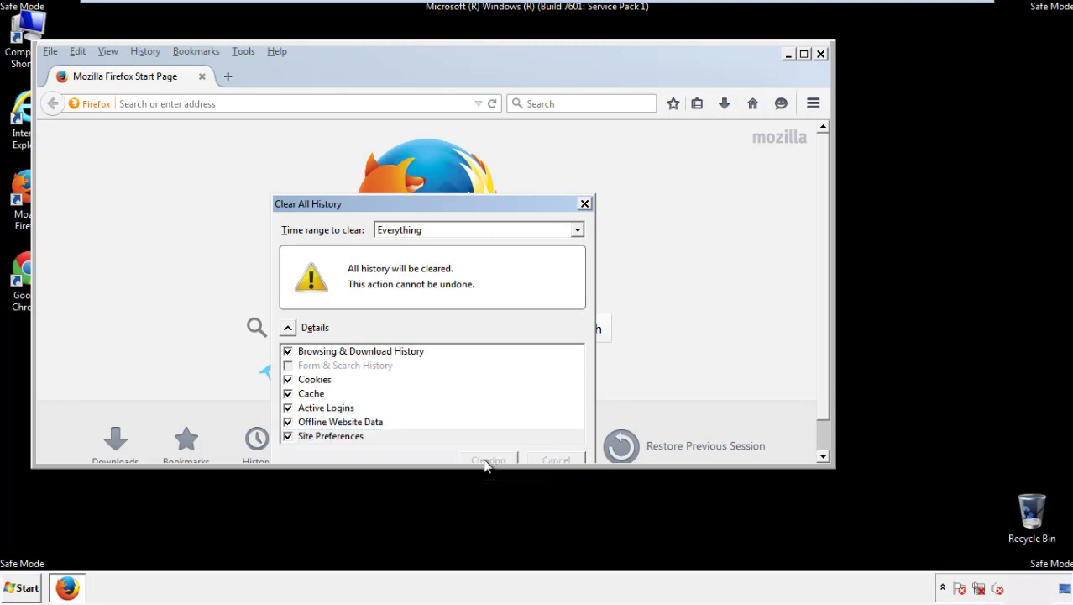
pyautogui.click(277, 50)
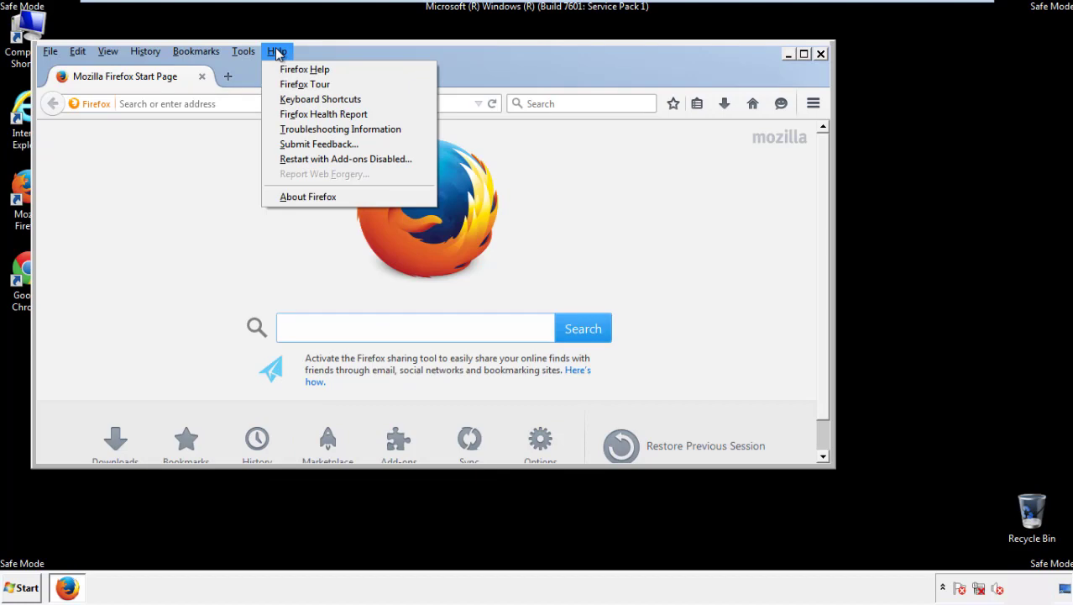
pyautogui.click(311, 128)
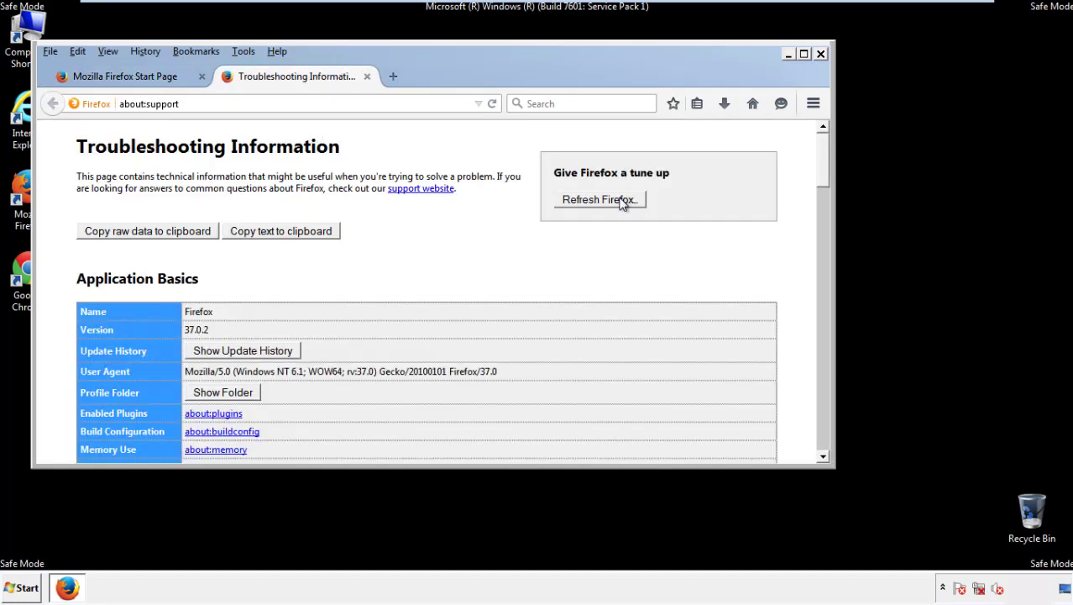
pyautogui.click(623, 201)
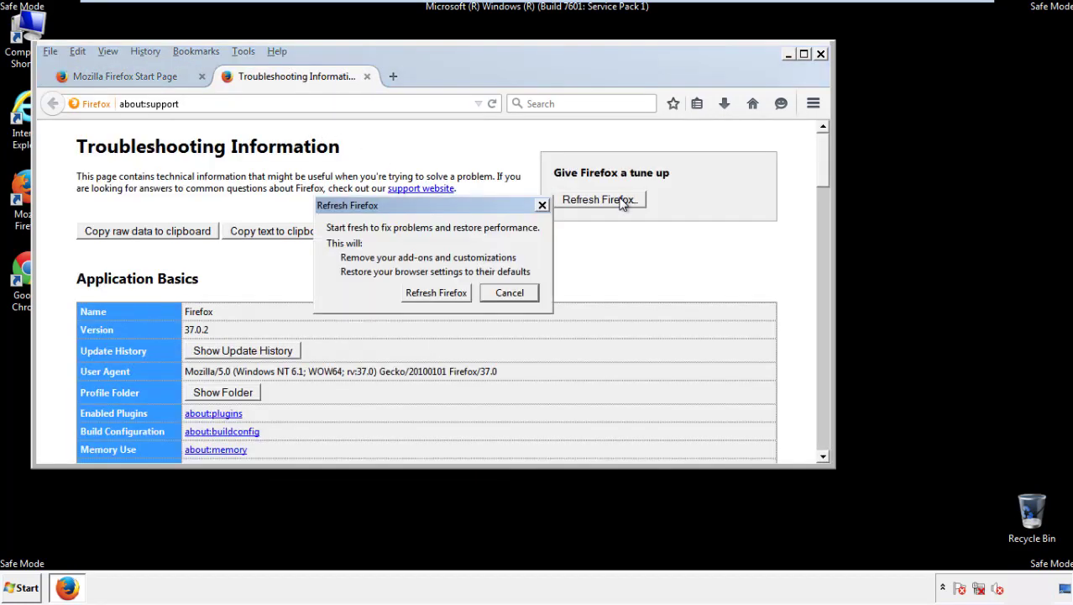
pyautogui.click(437, 294)
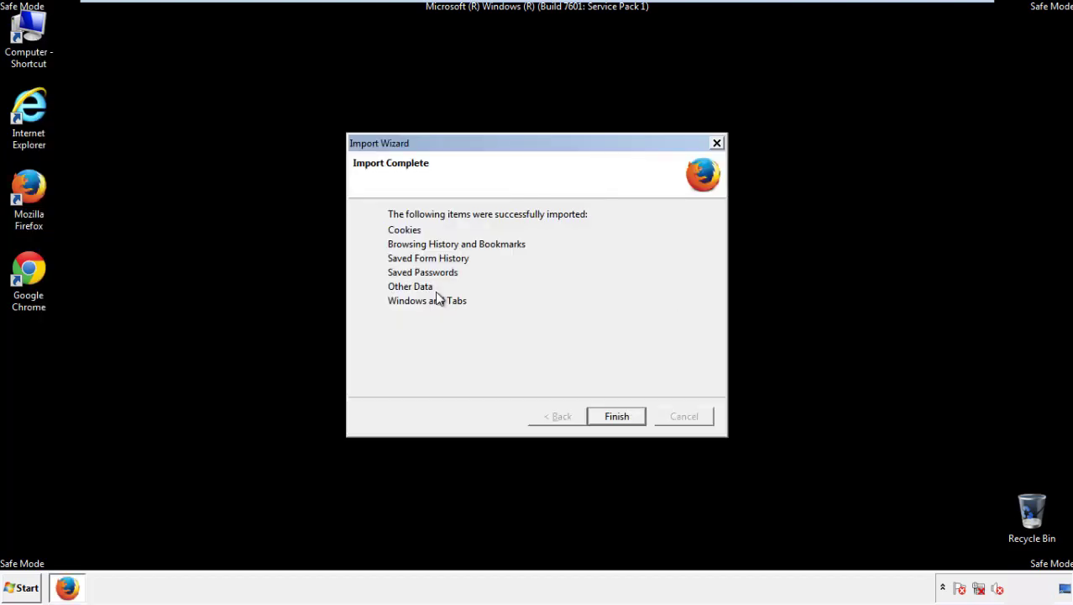
pyautogui.click(616, 417)
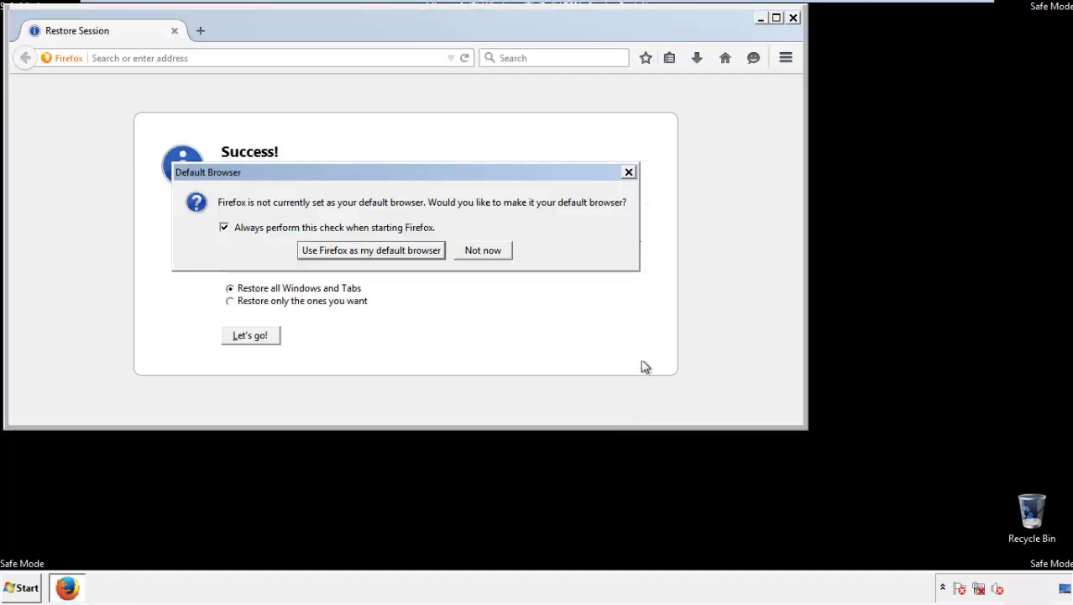
# Dismiss the default-browser prompt, close Firefox, and launch Google Chrome.
pyautogui.click(483, 250)
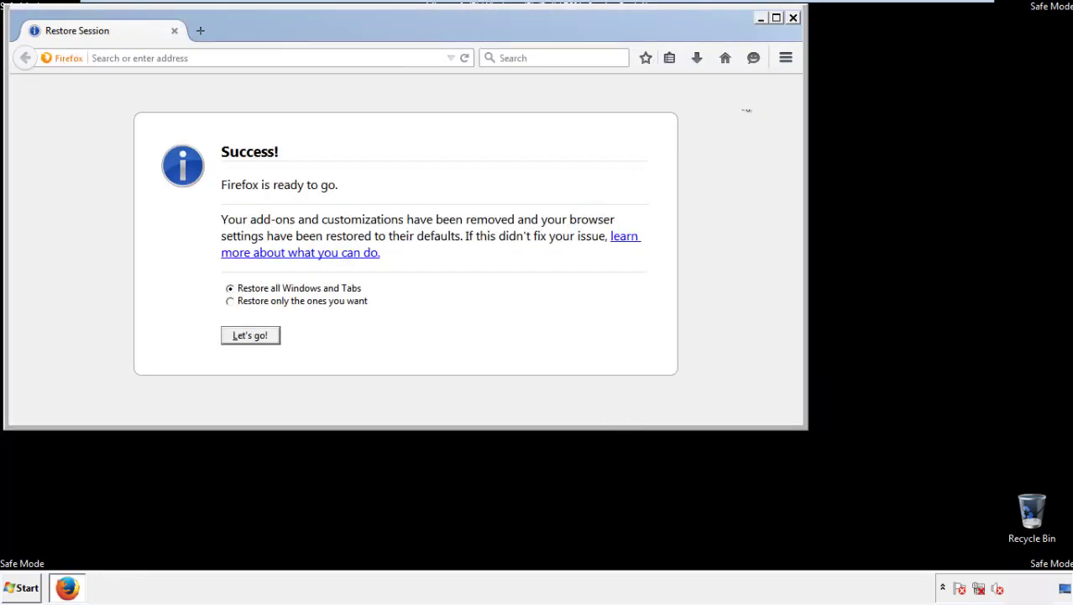
pyautogui.click(792, 18)
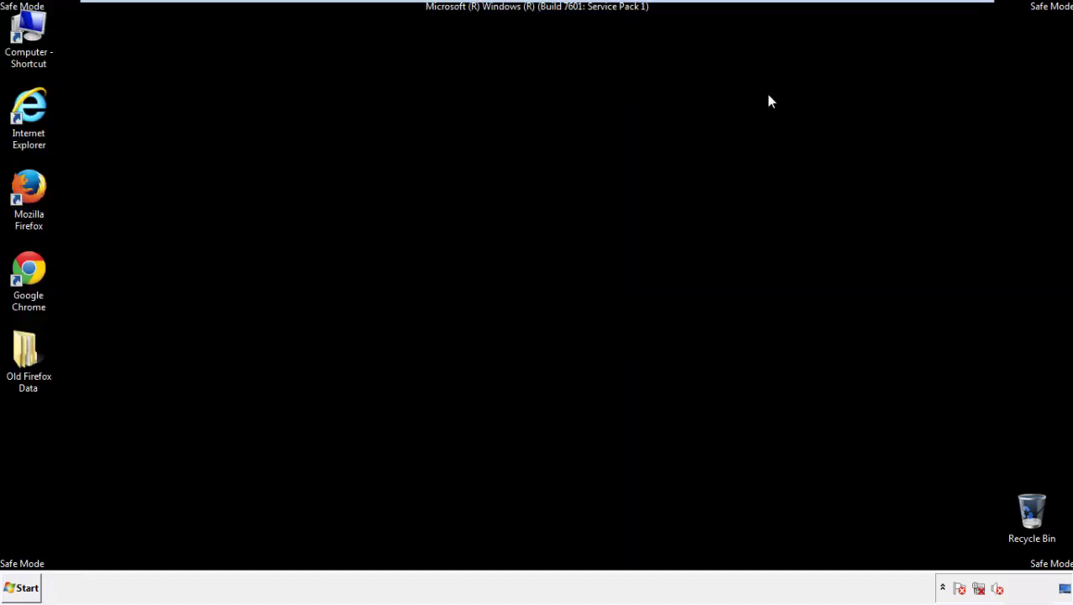
pyautogui.click(26, 269)
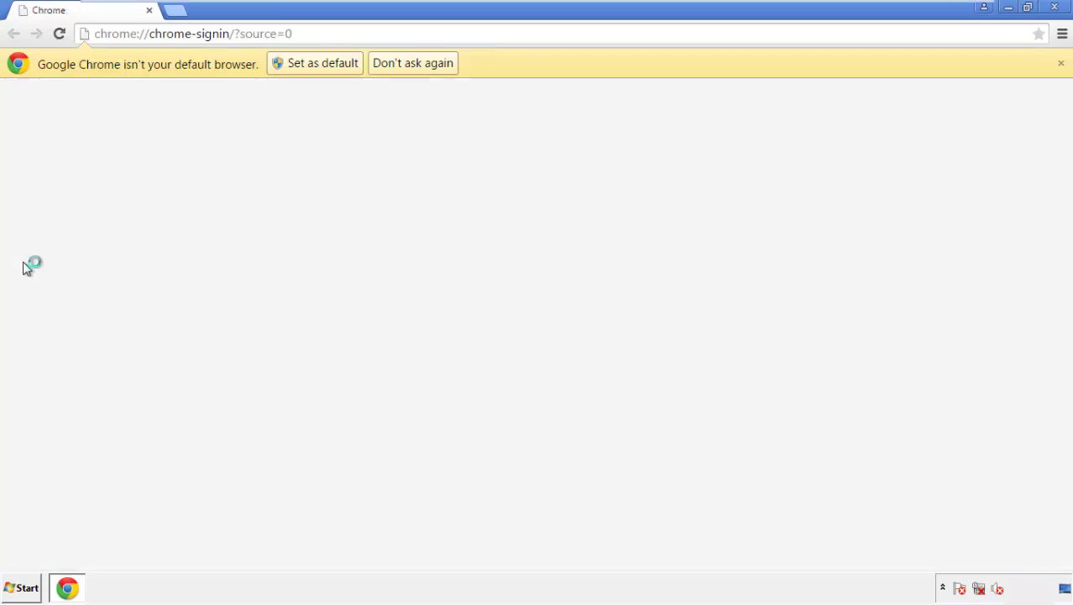
# Clear Chrome's browsing data from the beginning of time, including autofill form data.
pyautogui.click(432, 67)
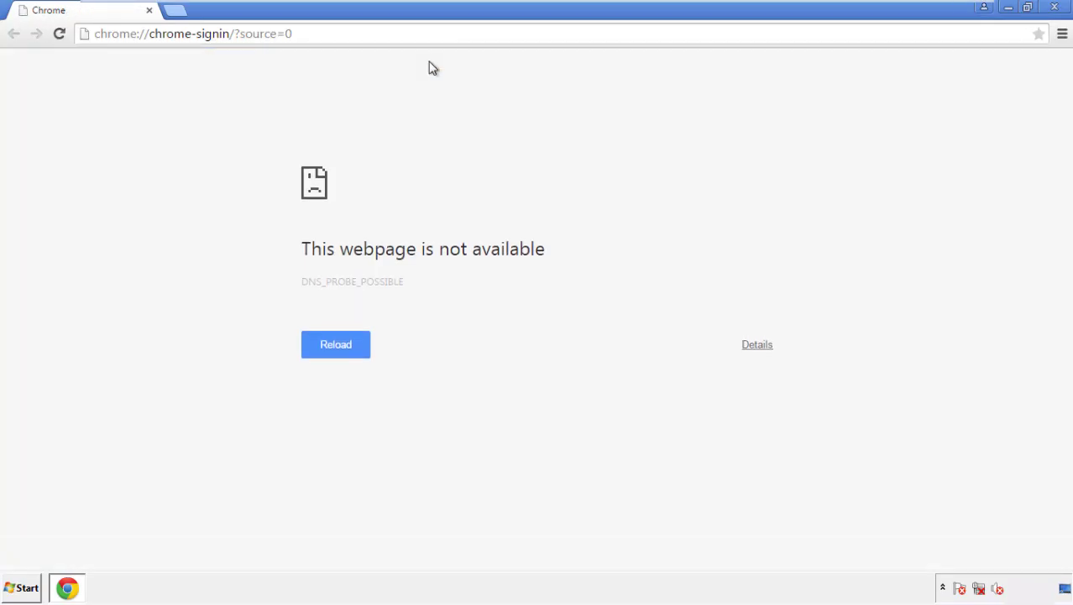
pyautogui.click(1062, 36)
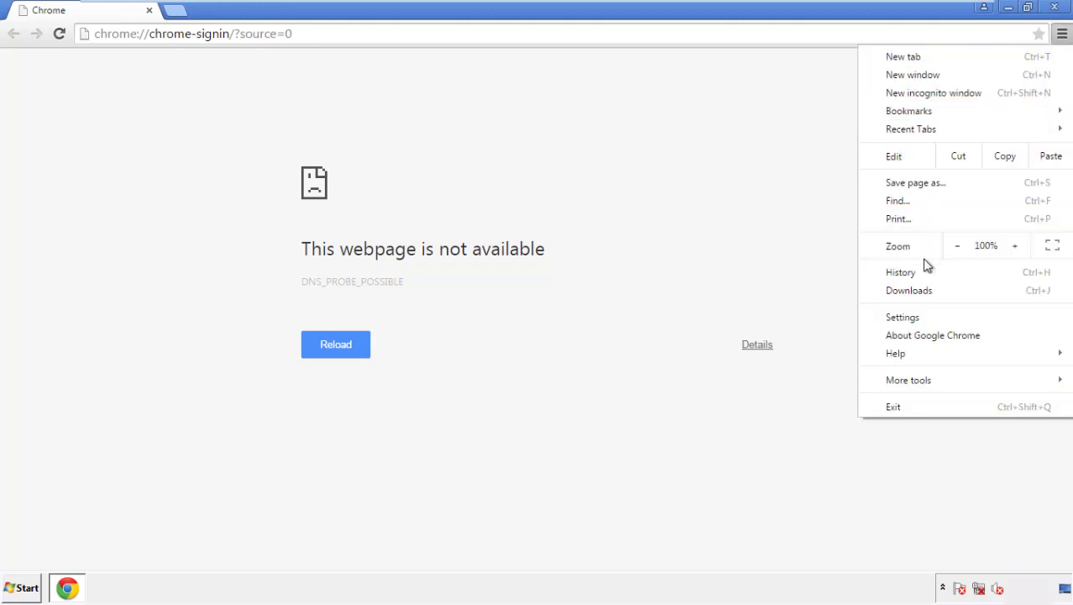
pyautogui.click(907, 318)
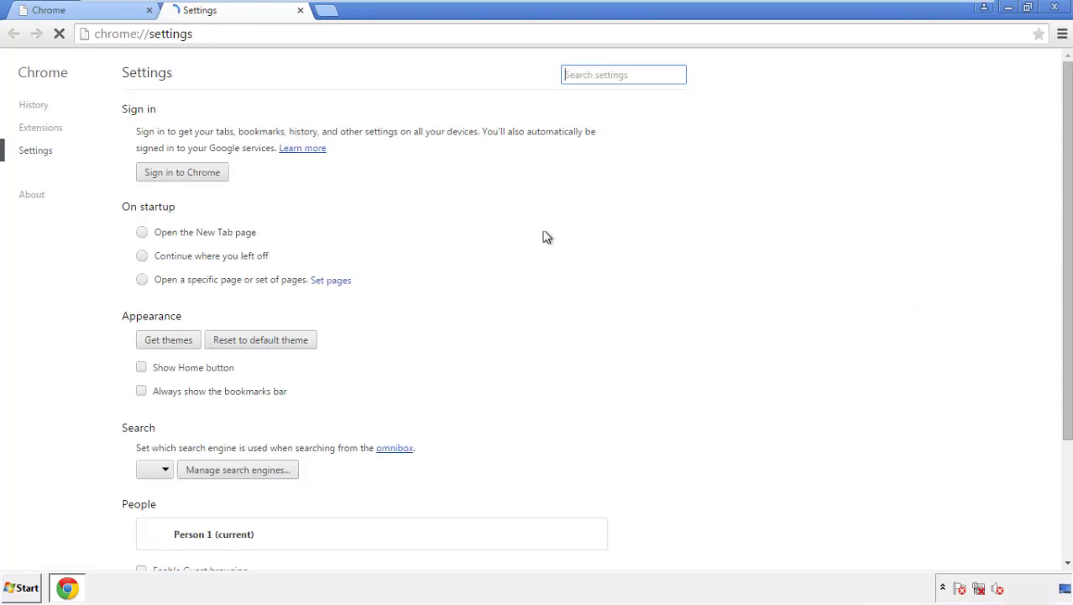
pyautogui.click(38, 108)
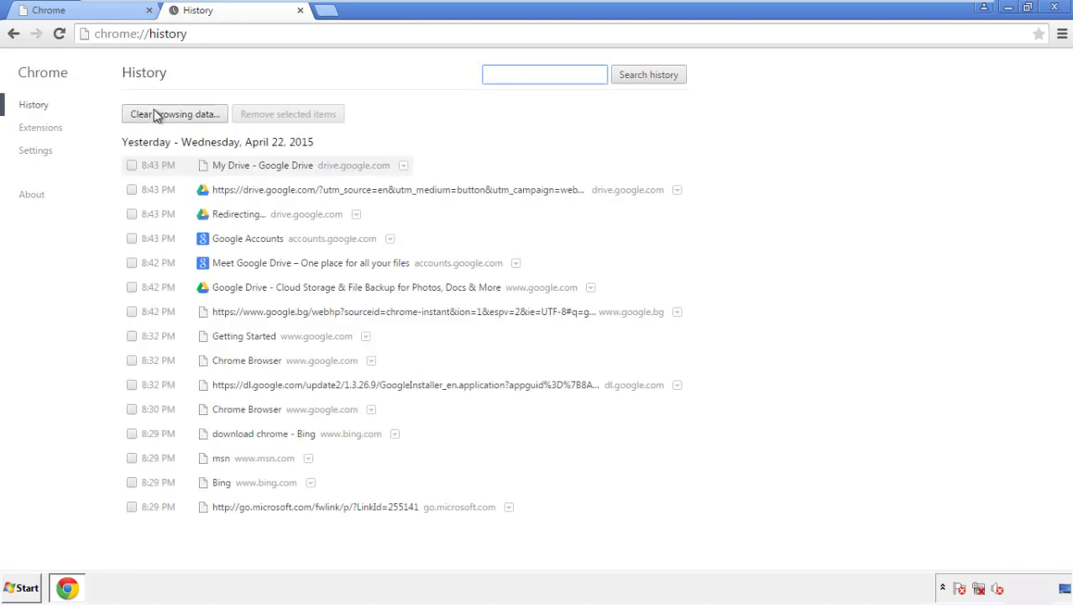
pyautogui.click(161, 117)
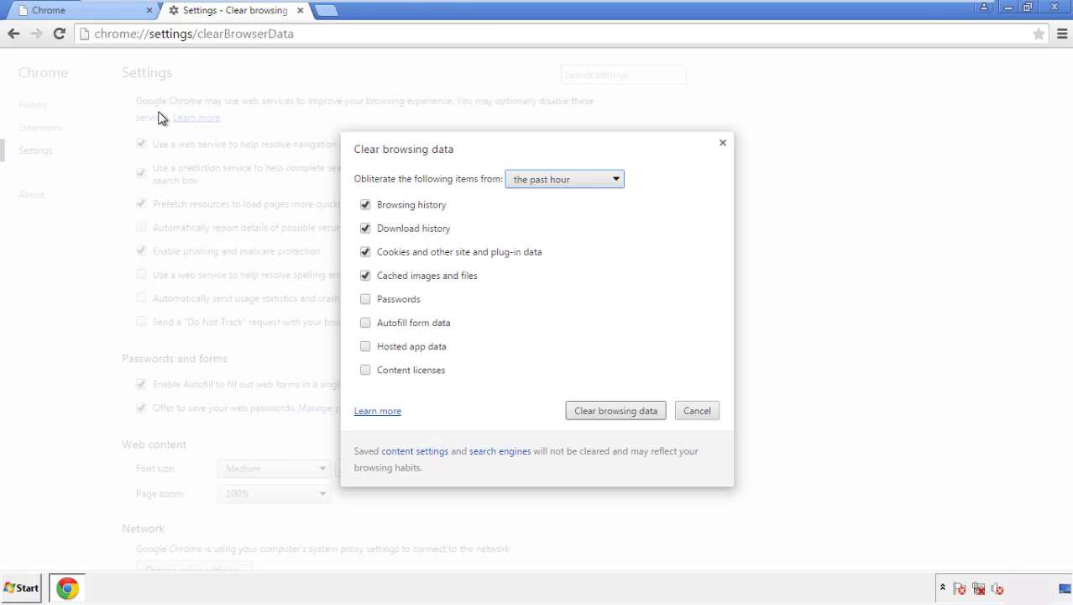
pyautogui.click(540, 180)
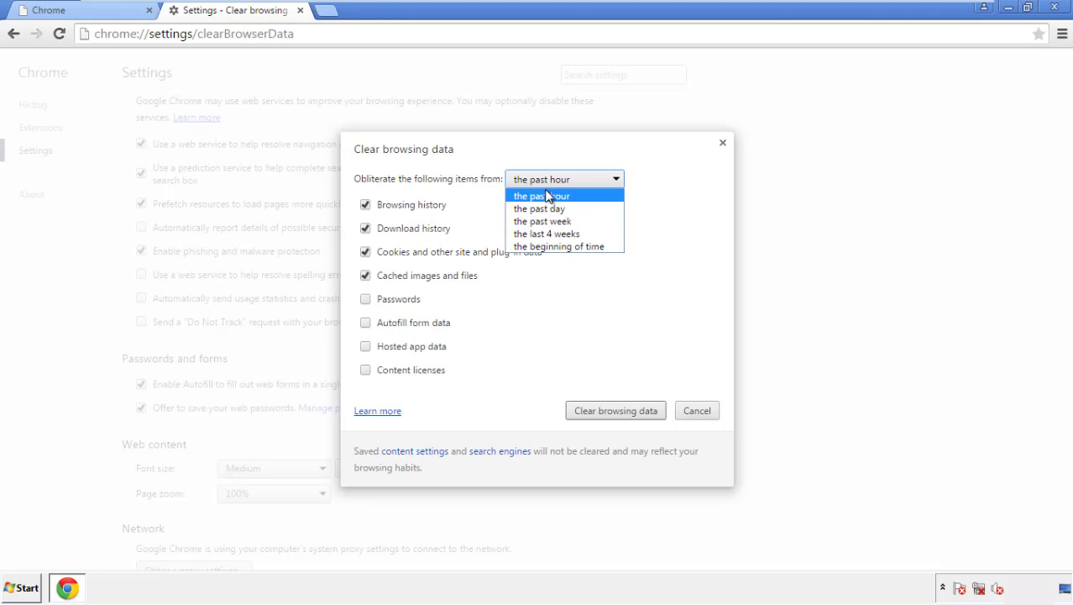
pyautogui.click(537, 247)
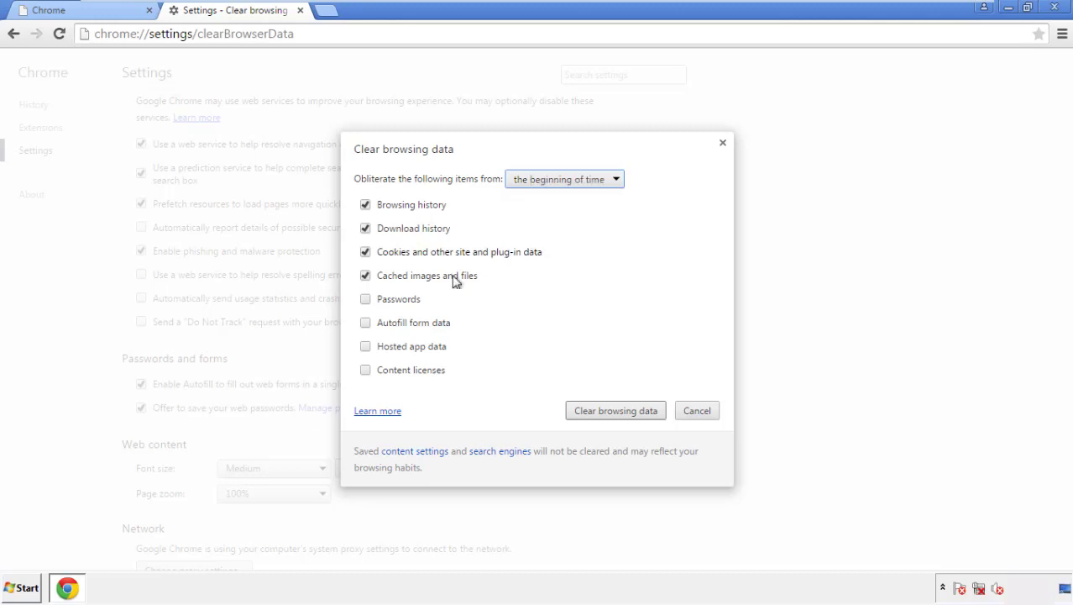
pyautogui.click(370, 324)
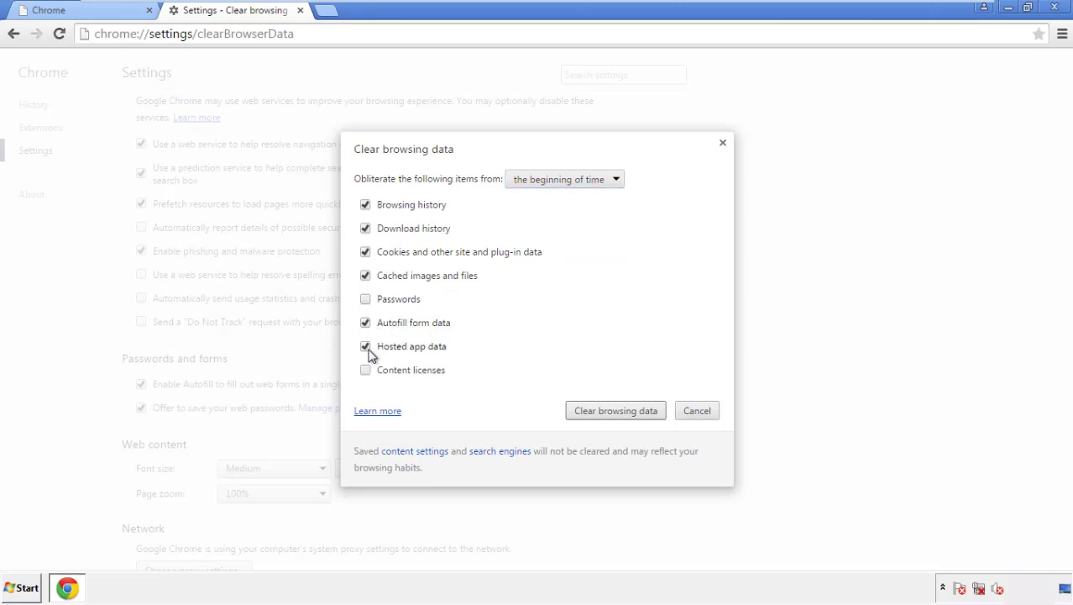
pyautogui.click(601, 412)
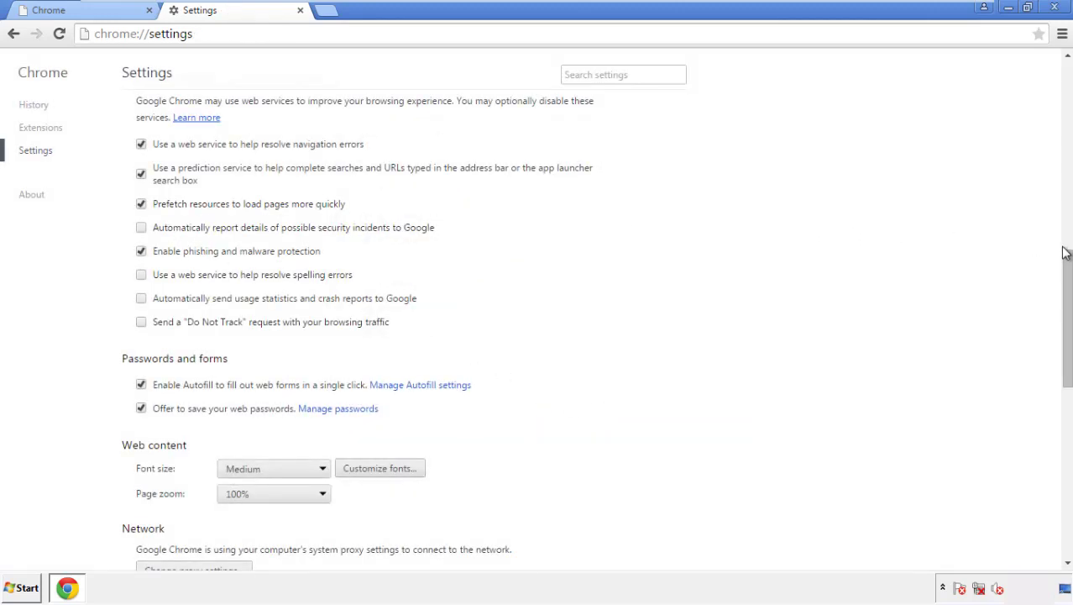
# Reset Chrome's settings to their original defaults and close the browser.
pyautogui.moveTo(1065, 252); pyautogui.dragTo(1065, 467)
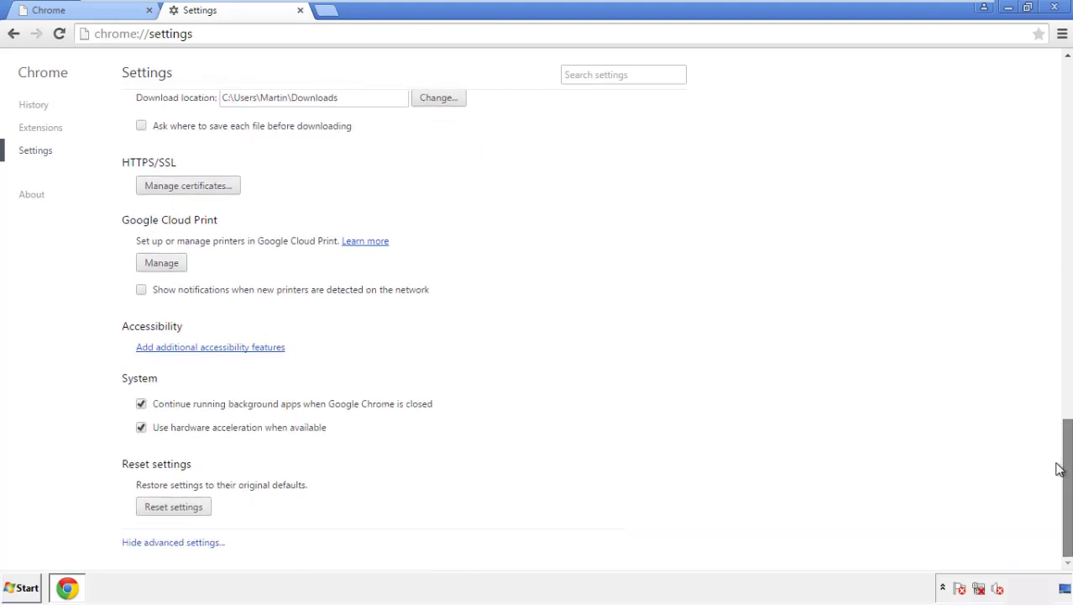
pyautogui.click(203, 510)
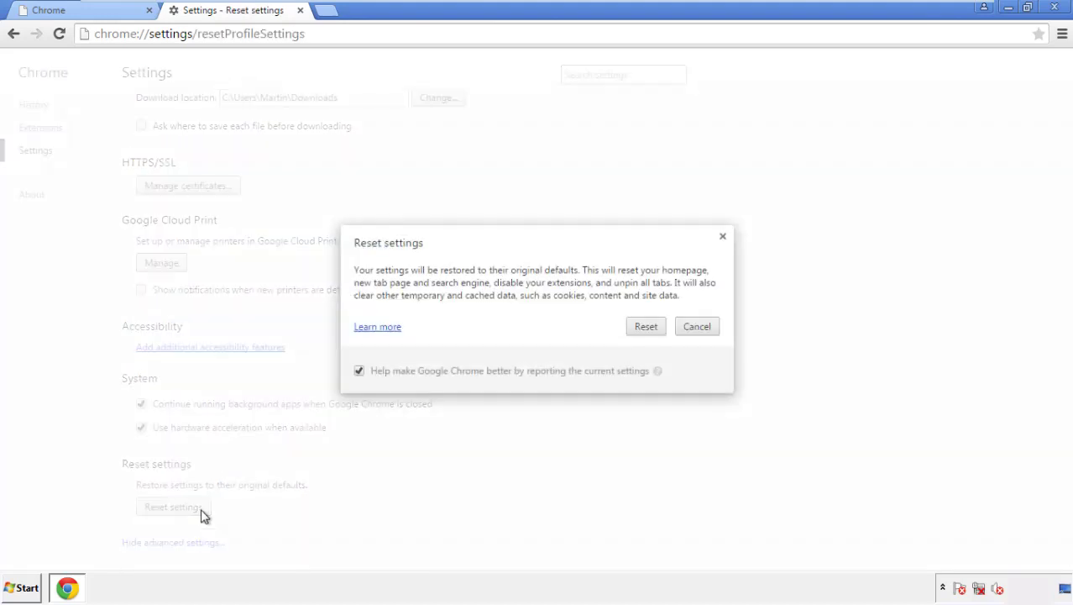
pyautogui.click(646, 327)
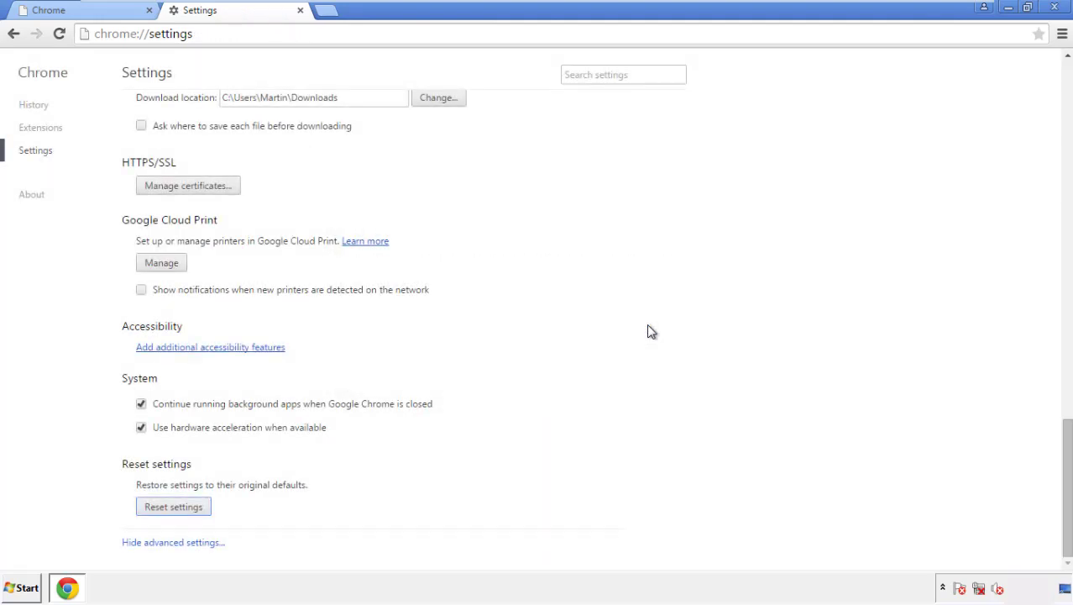
pyautogui.click(1051, 8)
pyautogui.click(578, 272)
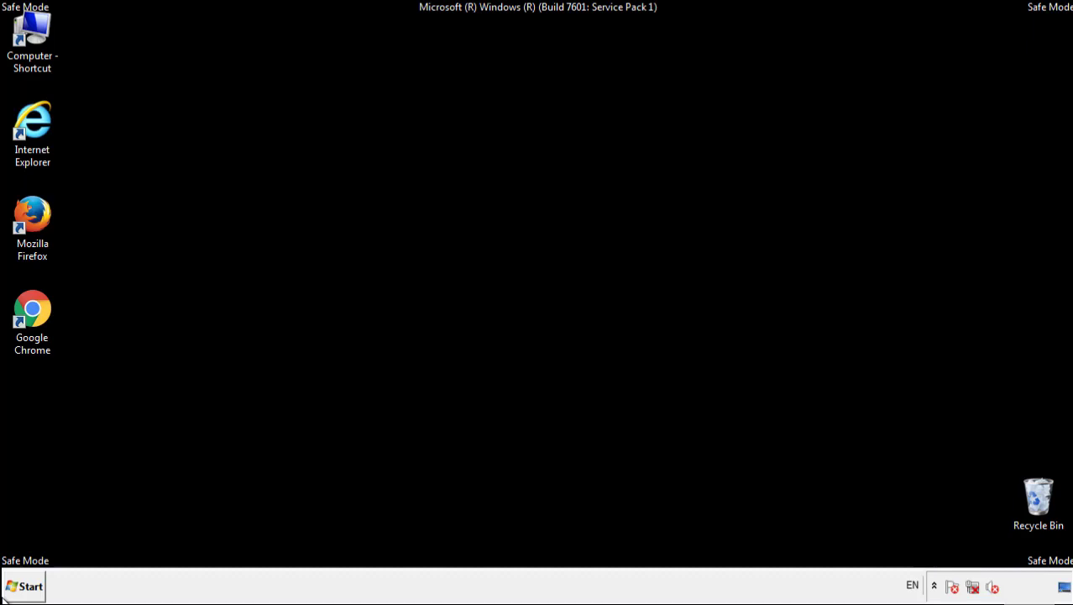
# Remove the Search Mine extension in Firefox's Add-ons manager and close Firefox.
pyautogui.doubleClick(33, 215)
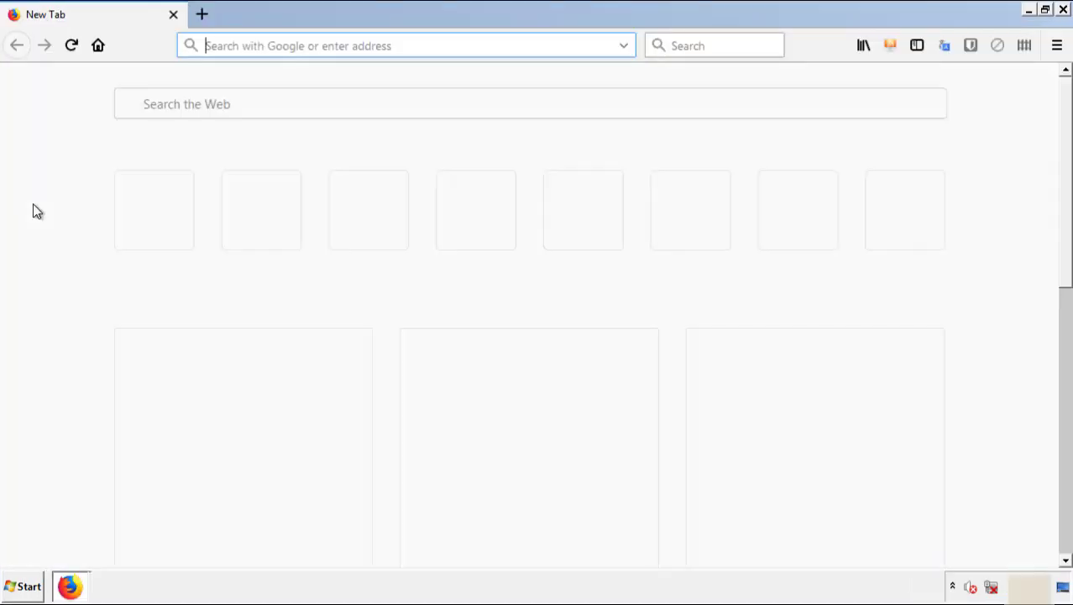
pyautogui.click(1057, 45)
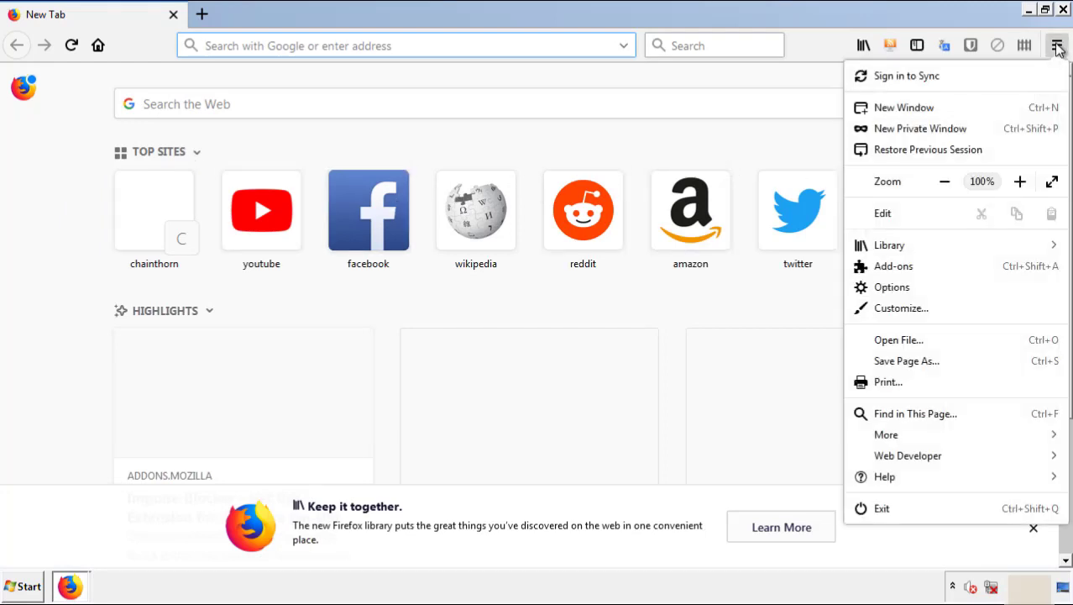
pyautogui.click(989, 274)
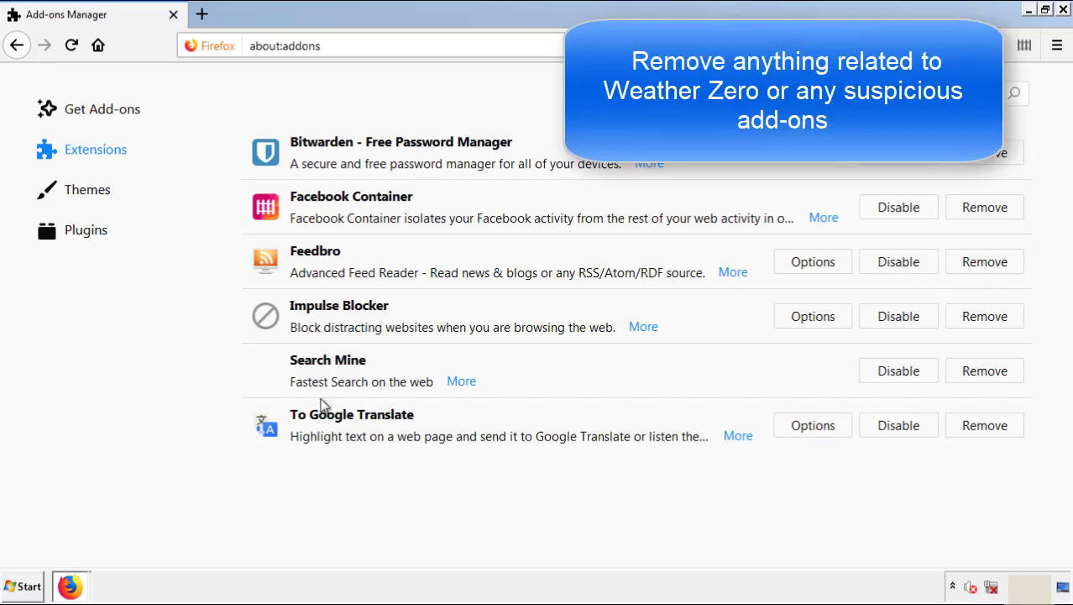
pyautogui.click(983, 375)
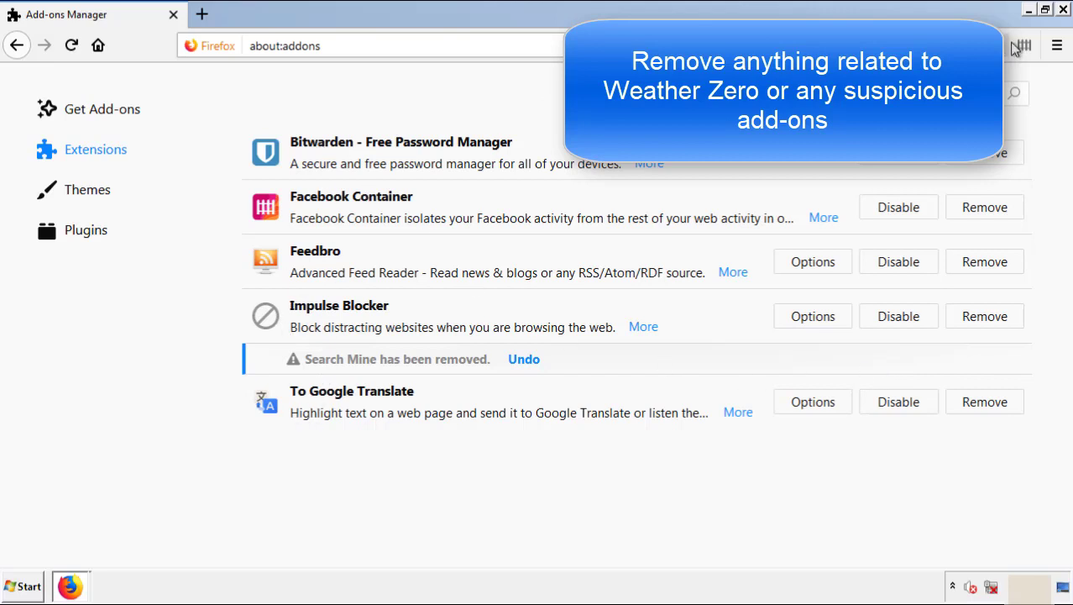
pyautogui.click(1064, 11)
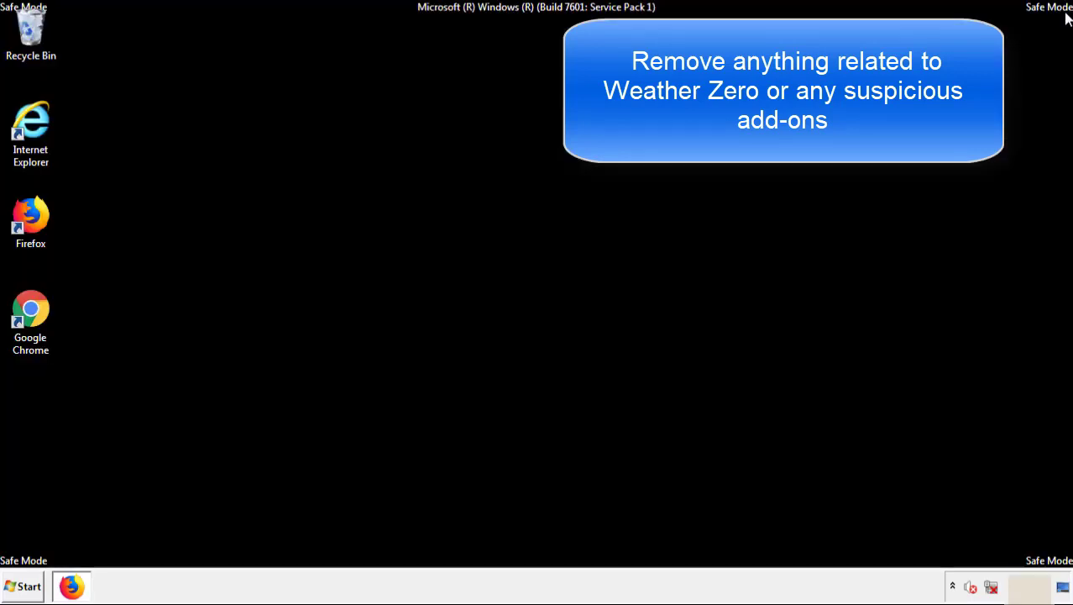
# Remove the Search Mine extension from Chrome's Extensions page and confirm the removal.
pyautogui.doubleClick(30, 329)
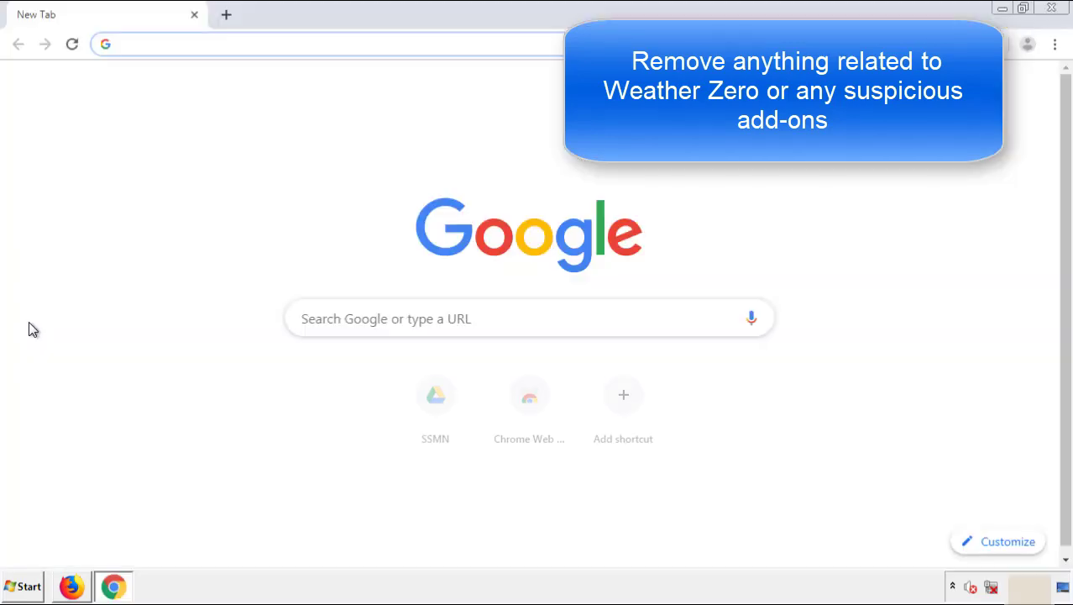
pyautogui.click(1055, 44)
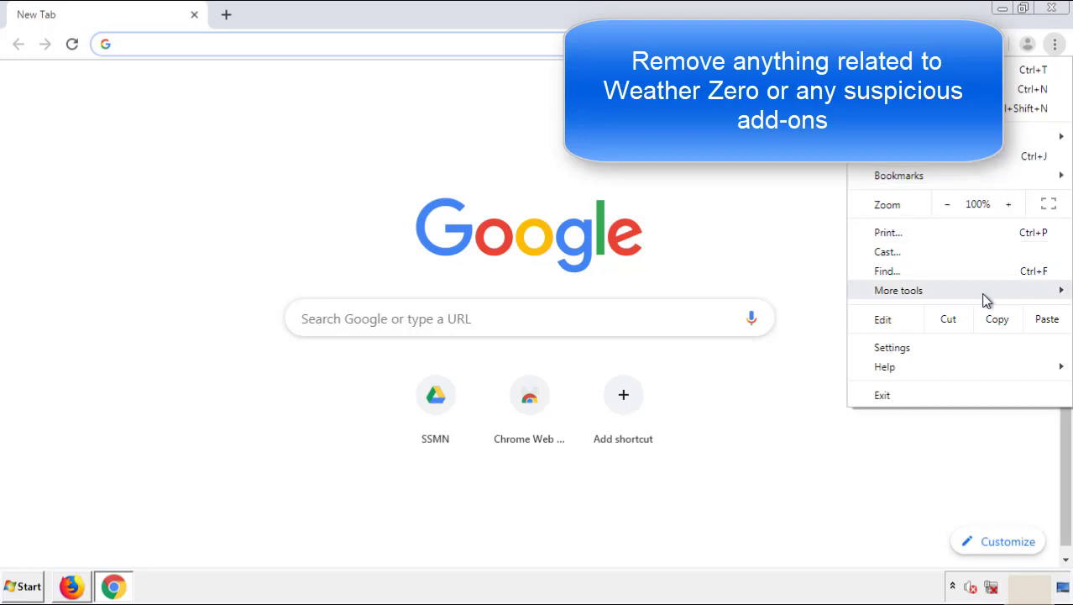
pyautogui.moveTo(963, 295)
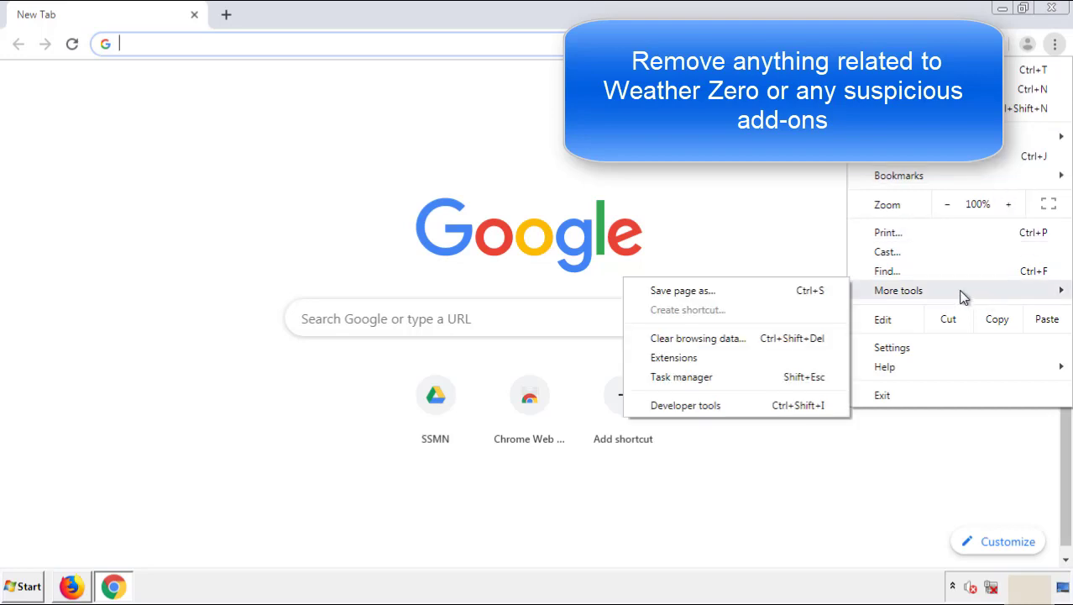
pyautogui.click(682, 357)
pyautogui.scroll(-10, 307, 275)
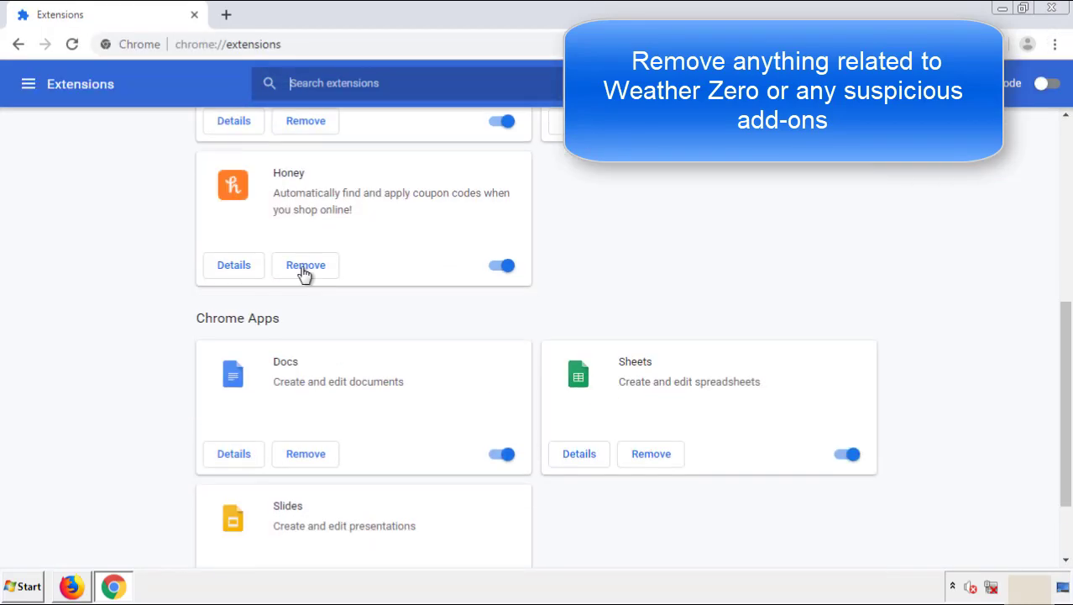
pyautogui.scroll(10, 408, 306)
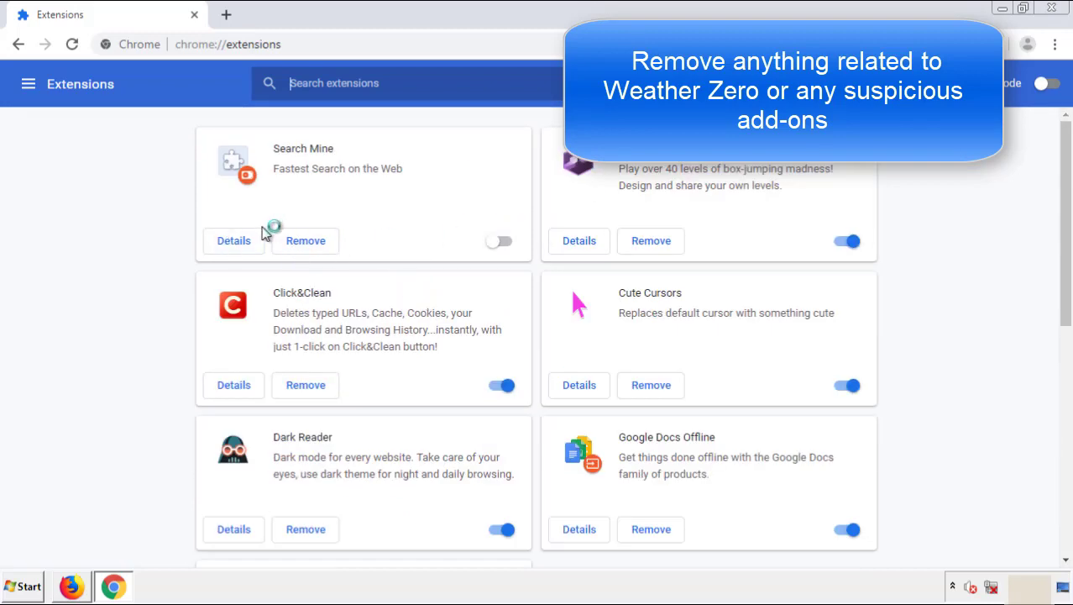
pyautogui.click(304, 244)
pyautogui.press('Return')
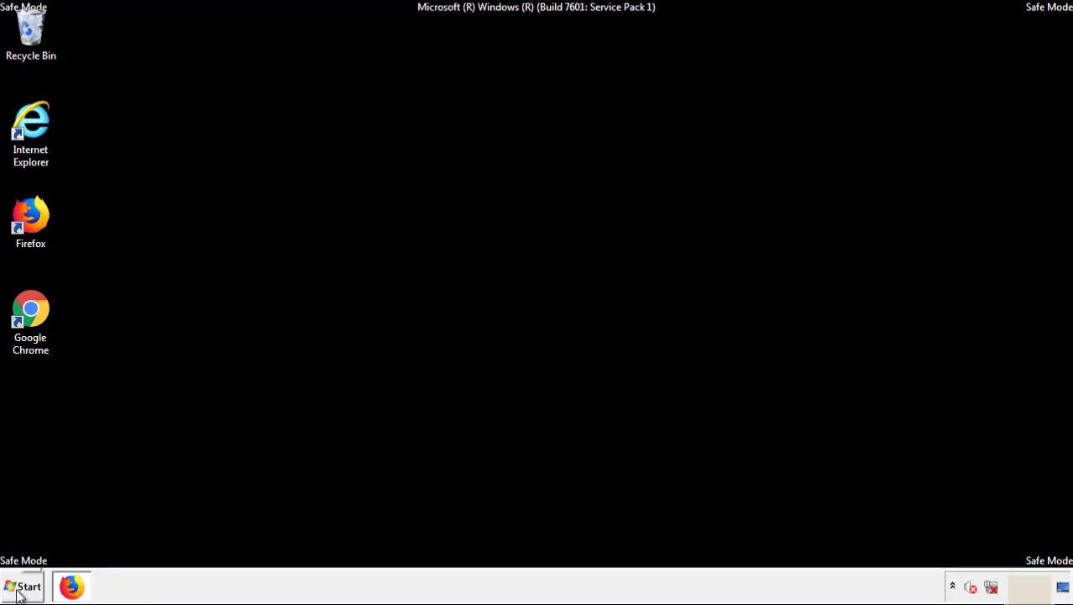
# Open the Start menu's shut-down options to reach Restart.
pyautogui.click(31, 587)
pyautogui.moveTo(290, 551)
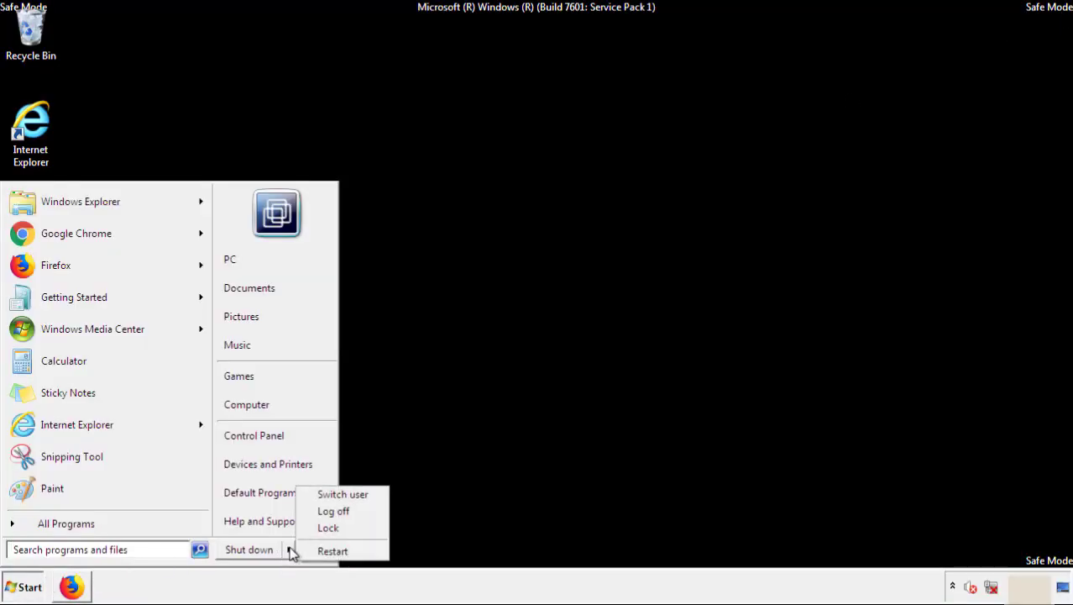